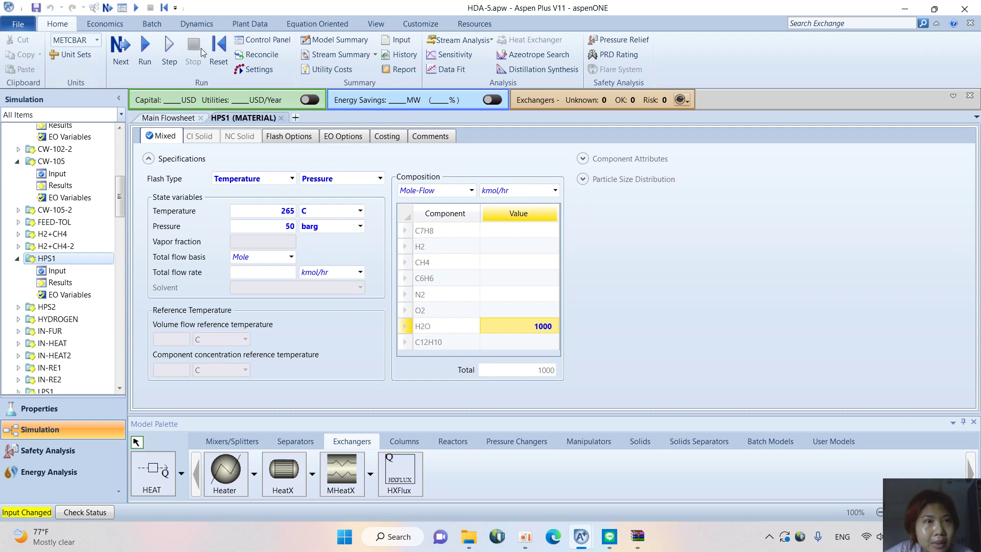
Reinitialize the whole simulation and rerun it, returning to the main flowsheet
left_click(452, 301)
left_click(564, 283)
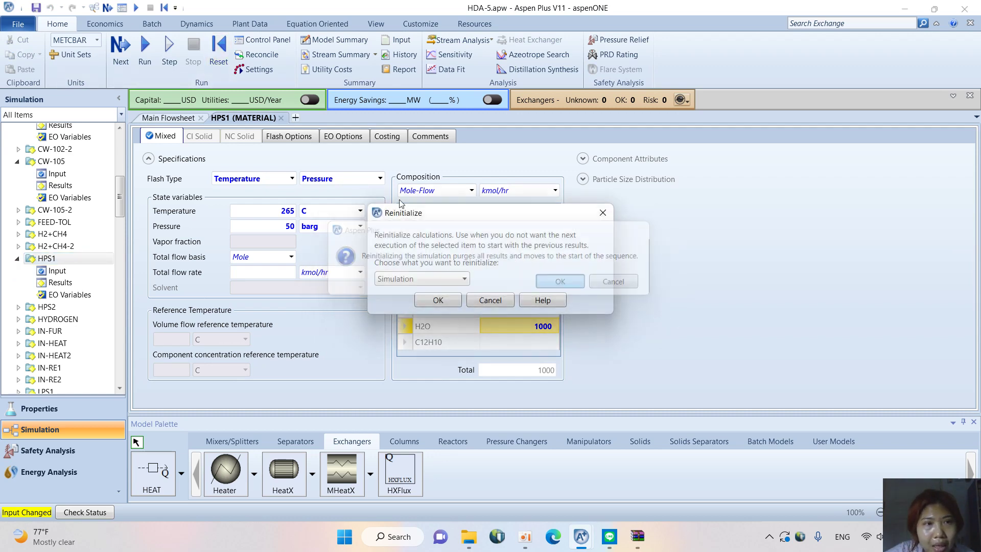
left_click(146, 47)
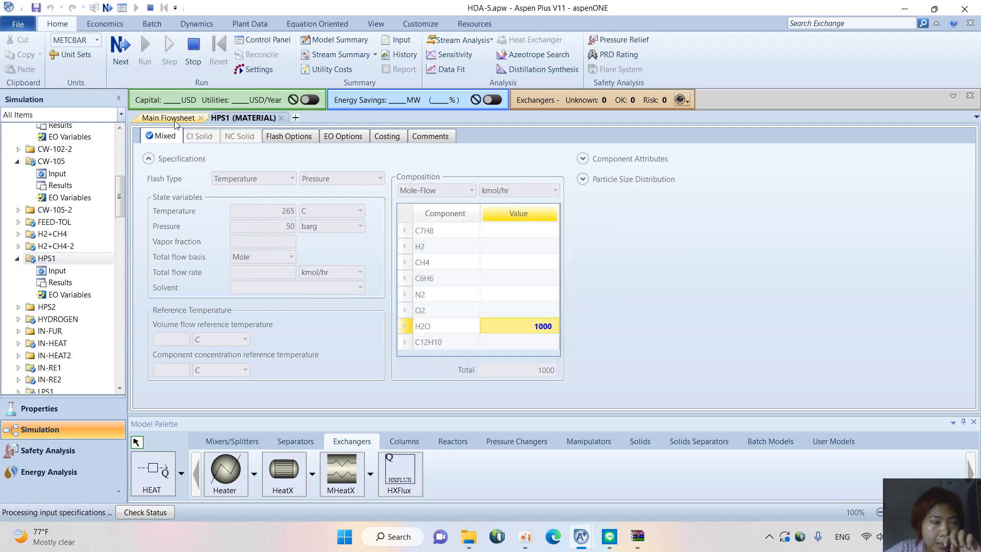
left_click(172, 118)
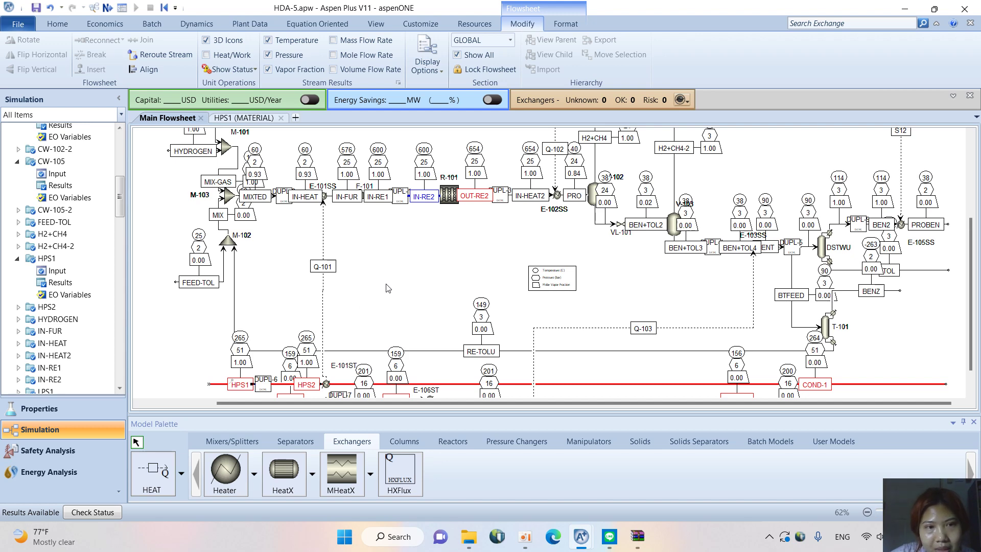
Create a new sensitivity analysis under the model analysis tools with the ID S-1
scroll(87, 281, "down", 15)
scroll(86, 280, "down", 10)
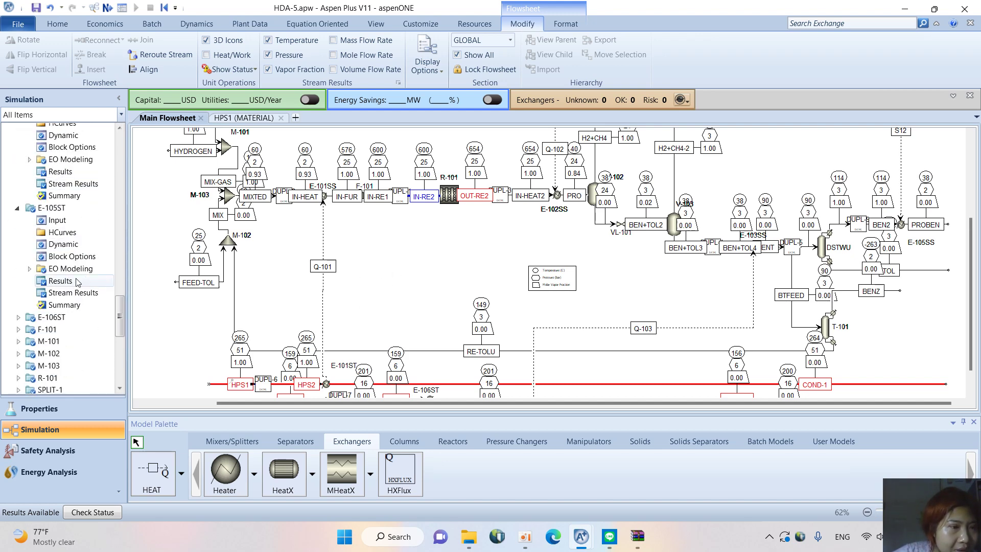
scroll(43, 233, "down", 10)
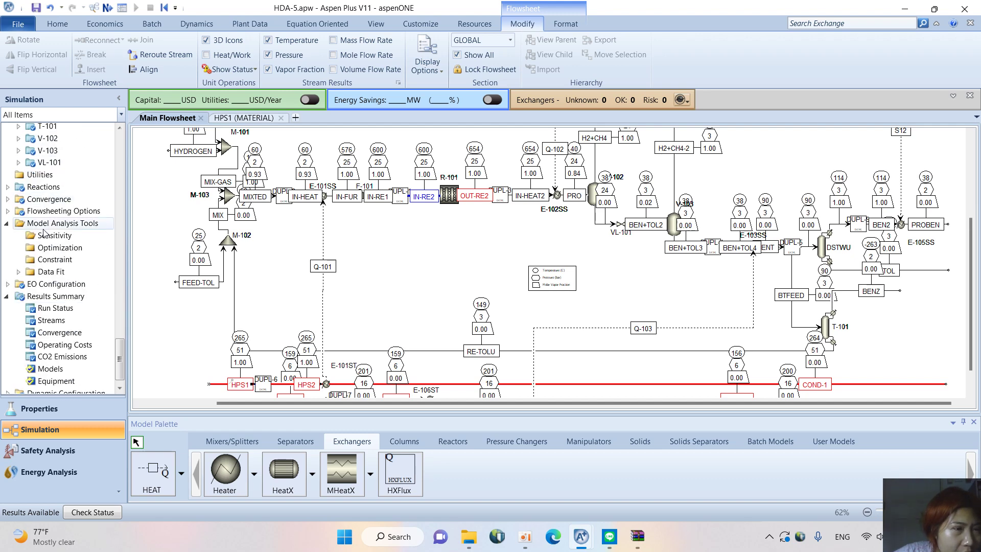
left_click(7, 223)
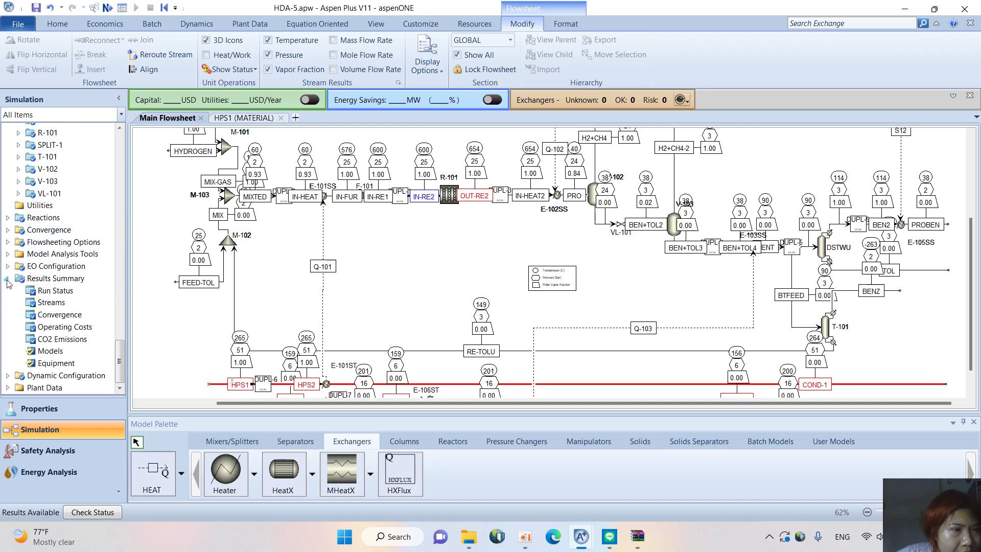
left_click(7, 254)
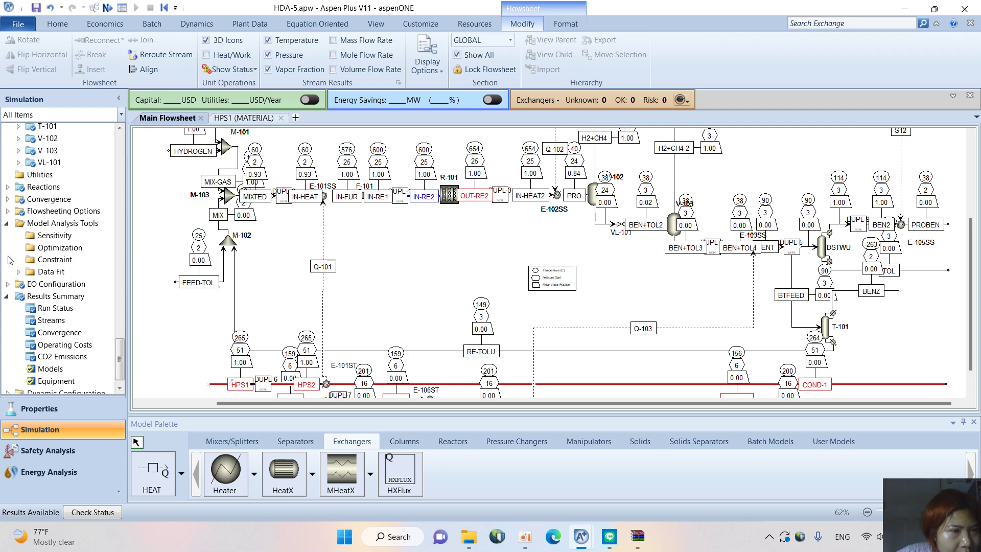
left_click(46, 238)
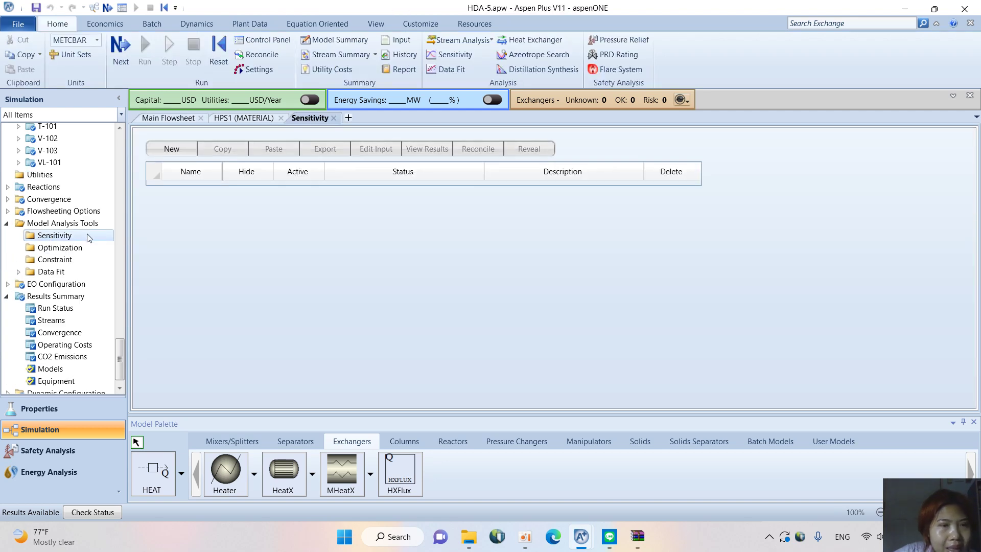
left_click(183, 152)
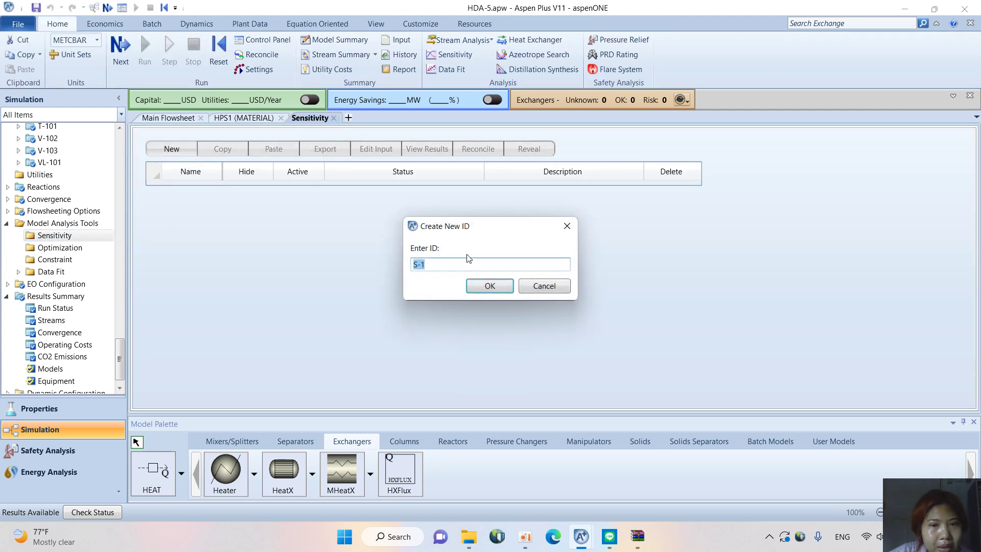
left_click(489, 287)
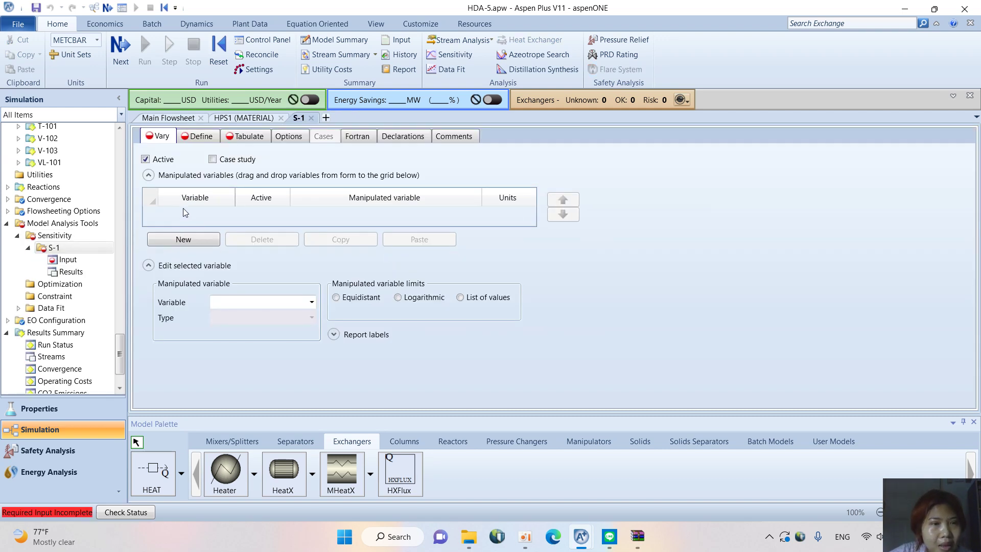
Add a manipulated variable to sensitivity S-1 and set its type to Stream-Var
left_click(183, 239)
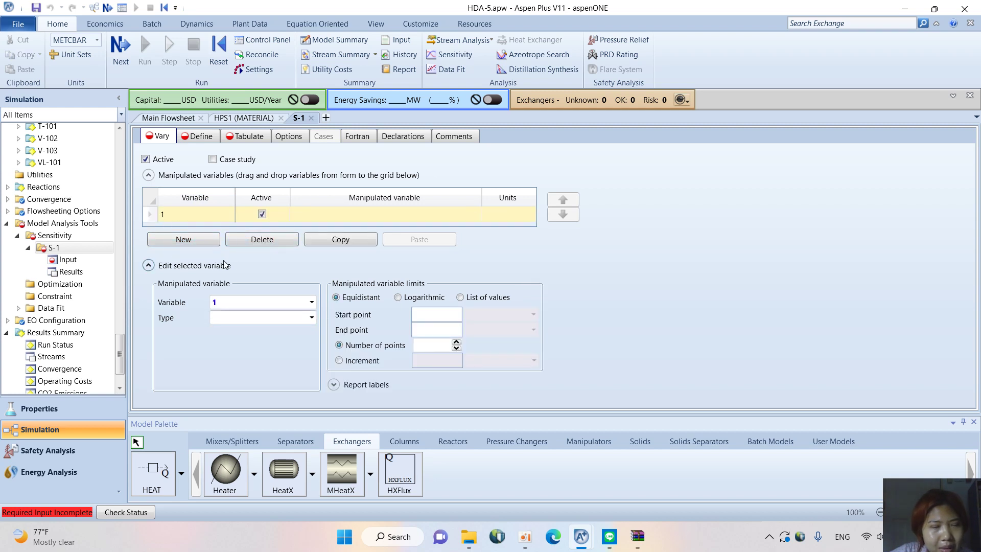
left_click(311, 318)
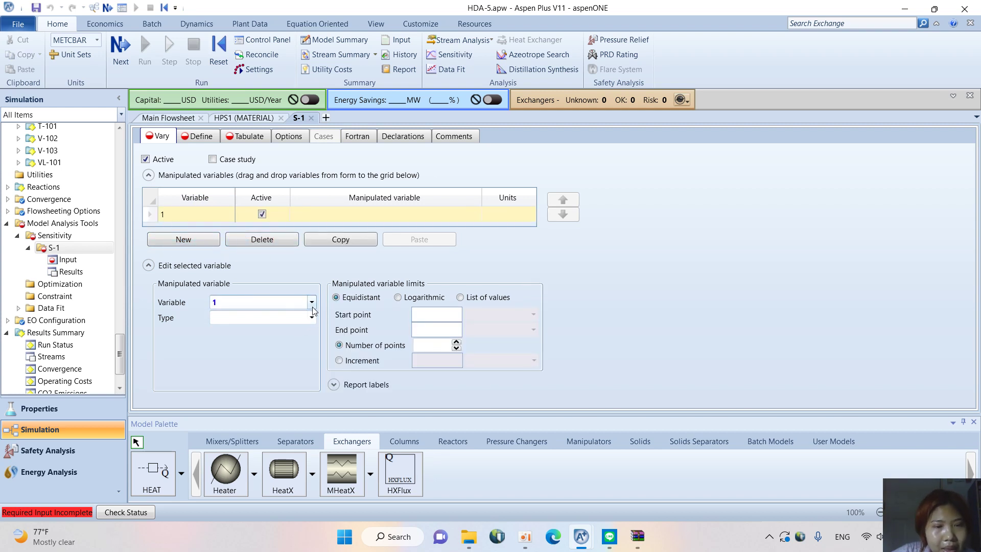
scroll(278, 383, "down", 5)
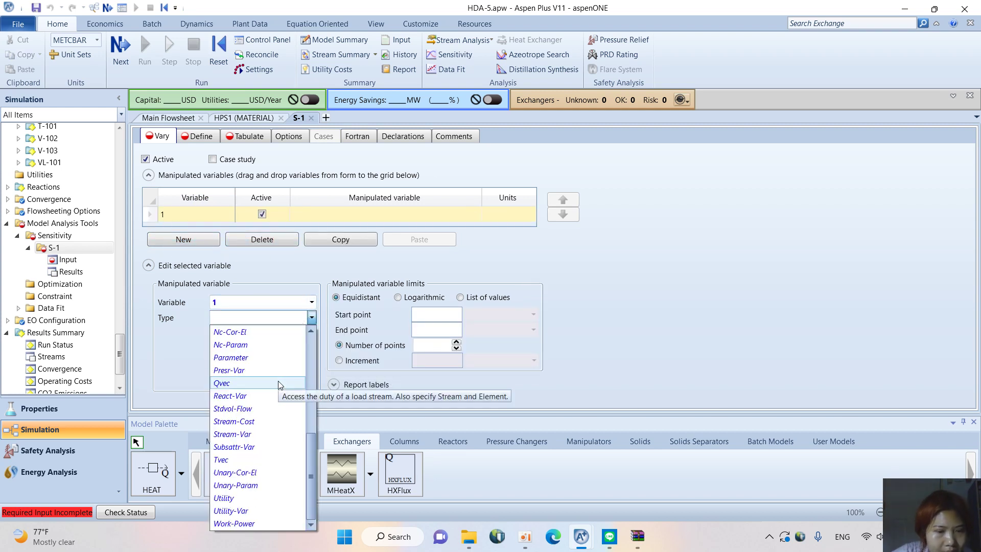
left_click(265, 431)
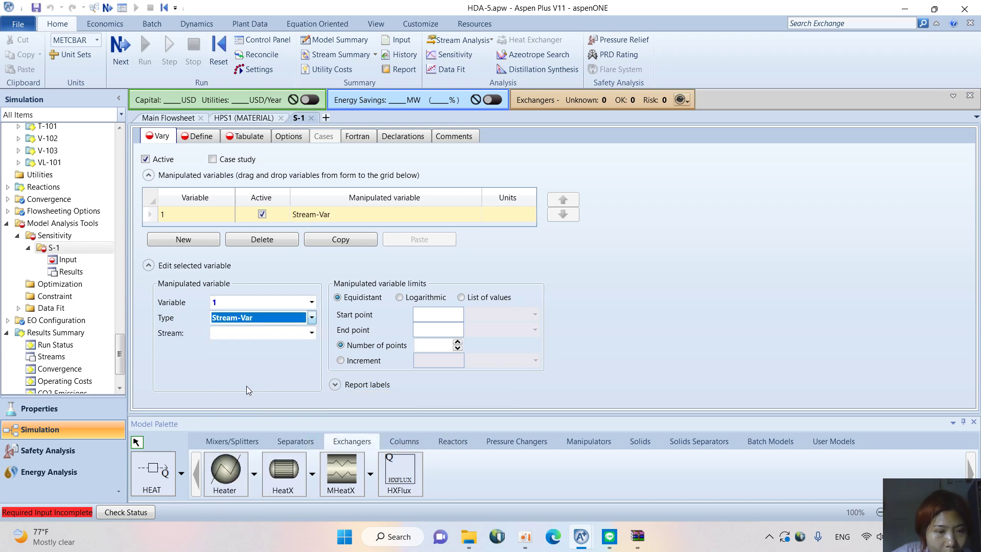
Check the steam stream names on the flowsheet and assign stream HPS1 with variable MOLE-FLOW to the manipulated variable
left_click(311, 333)
left_click(312, 330)
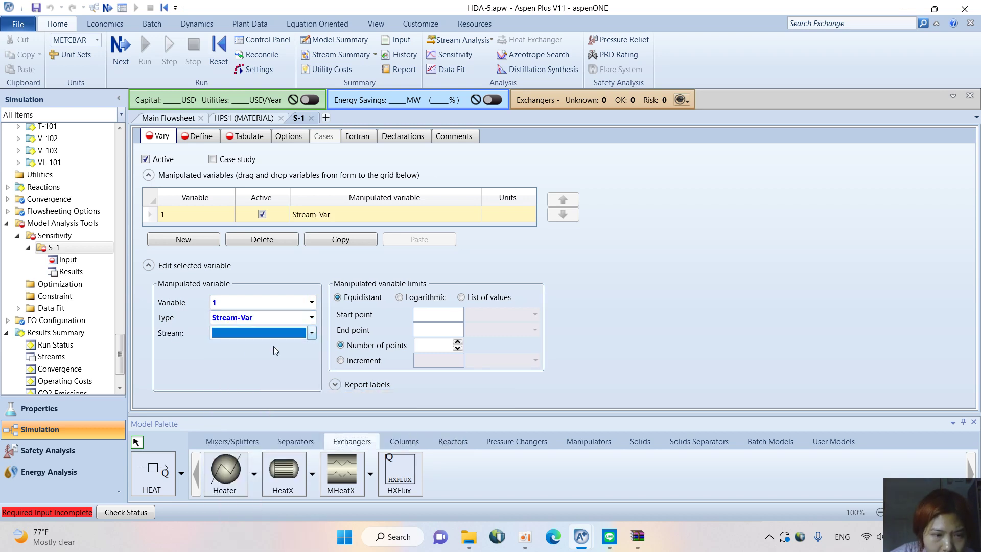
left_click(188, 119)
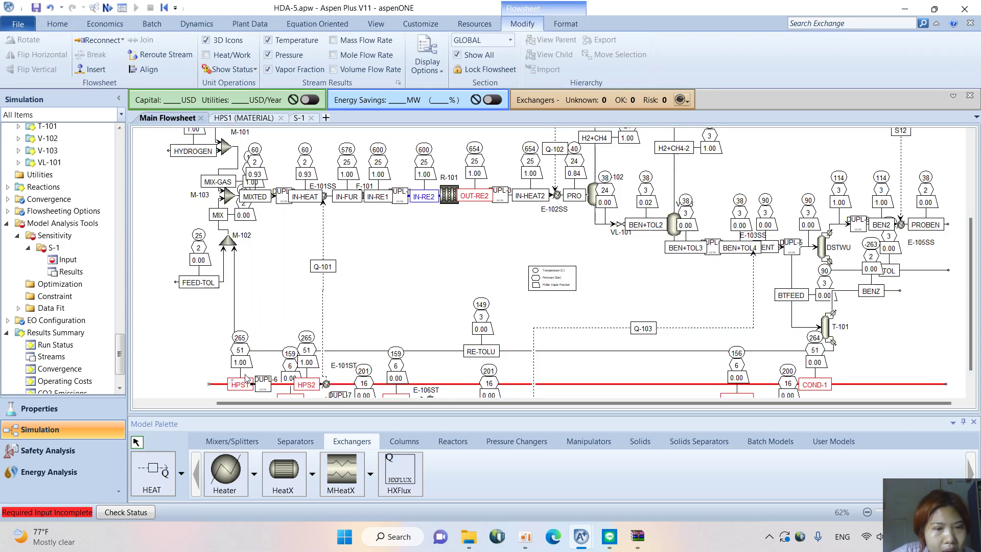
scroll(971, 271, "down", 1)
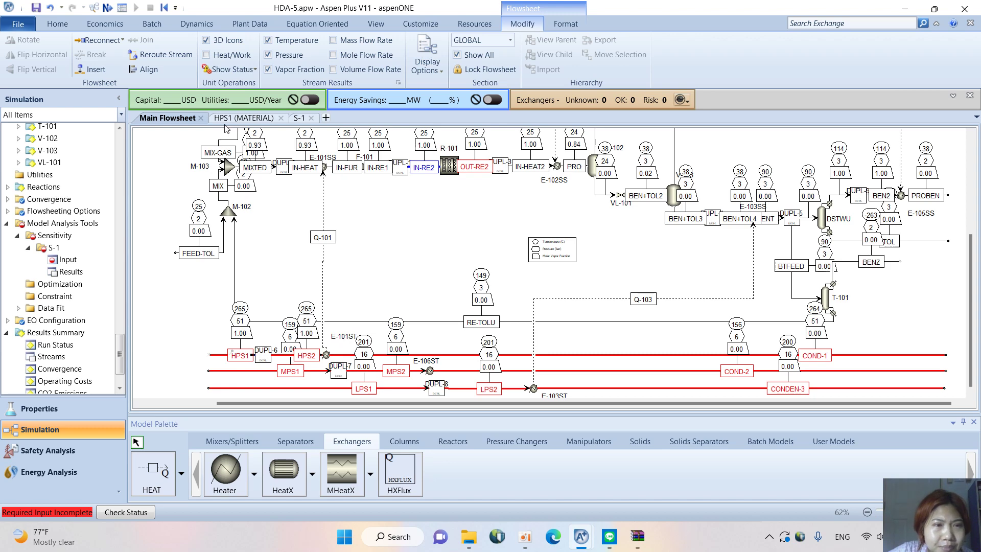
left_click(299, 118)
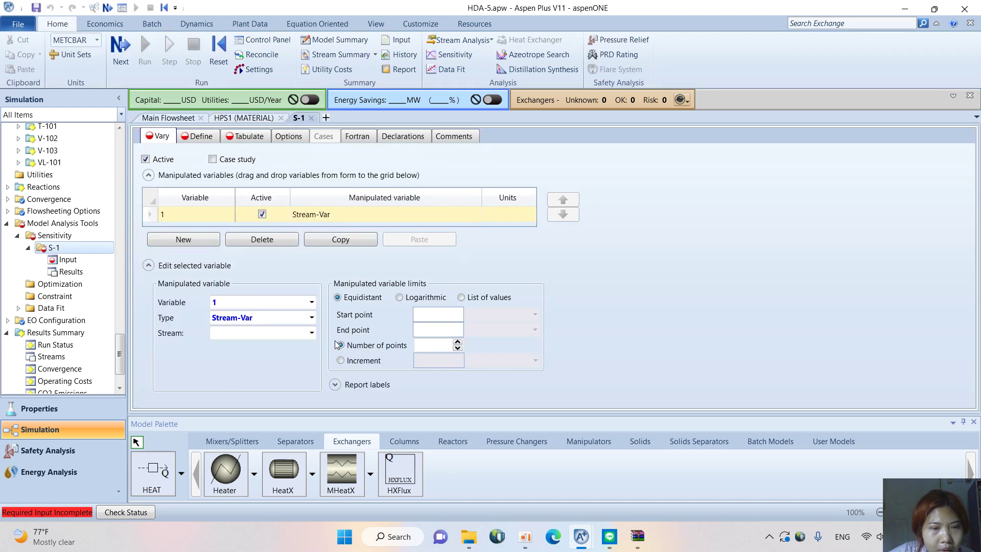
left_click(311, 333)
scroll(258, 439, "down", 1)
scroll(259, 444, "down", 2)
left_click(259, 441)
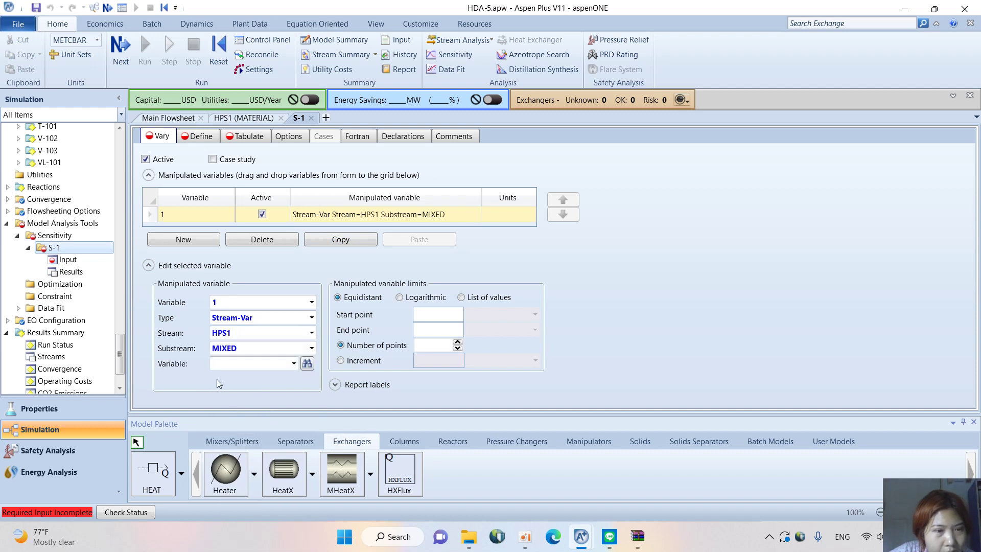
left_click(295, 364)
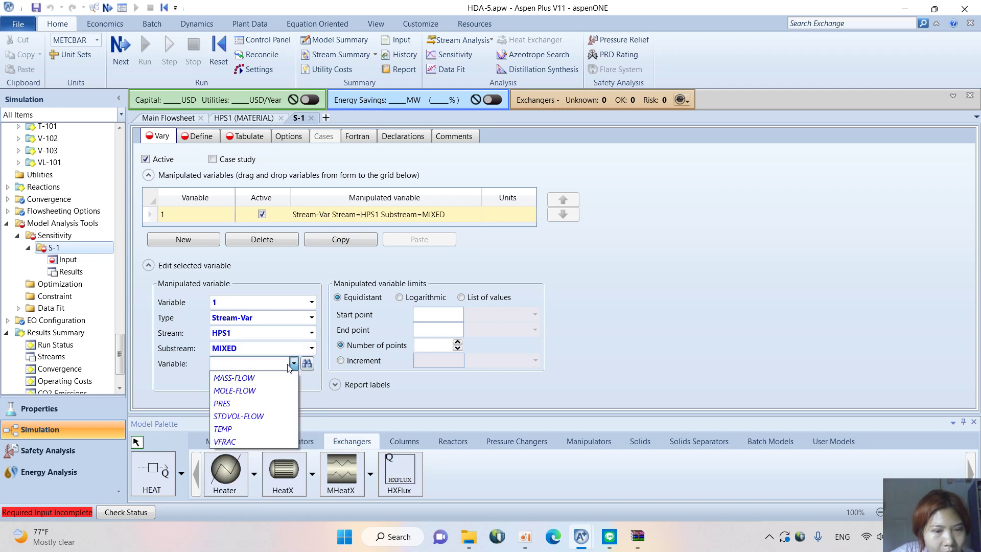
left_click(243, 391)
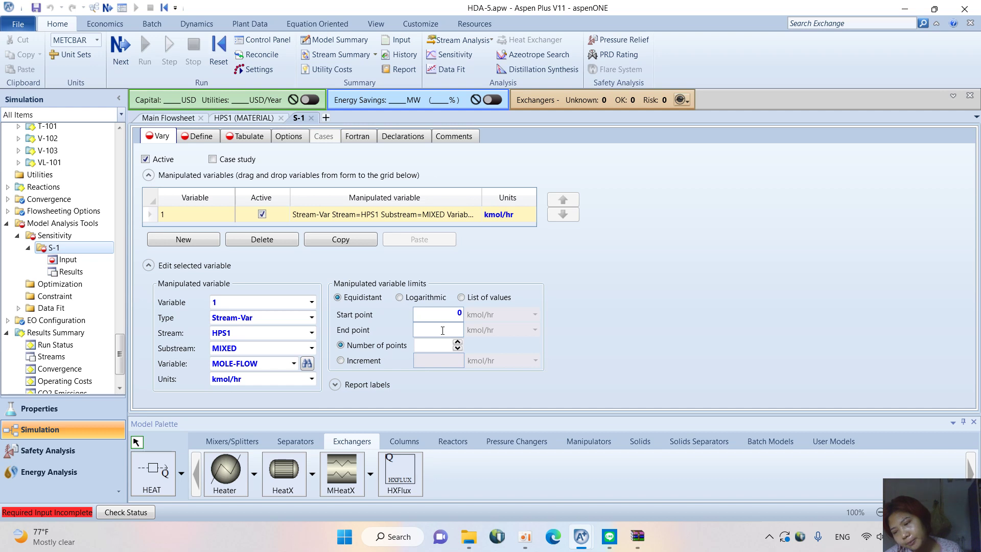
Set the equidistant limits of the manipulated variable from 0 to 1000 kmol/hr with an increment of 50 kmol/hr
left_click(359, 363)
type("50")
key("Return")
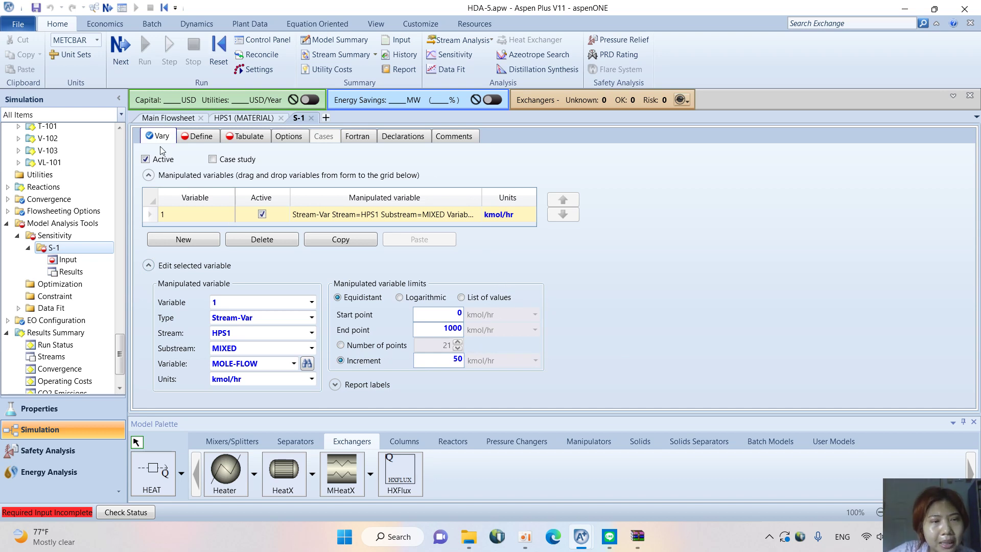
Create a new sampled variable named TEMPOUT in the sensitivity definitions
left_click(197, 136)
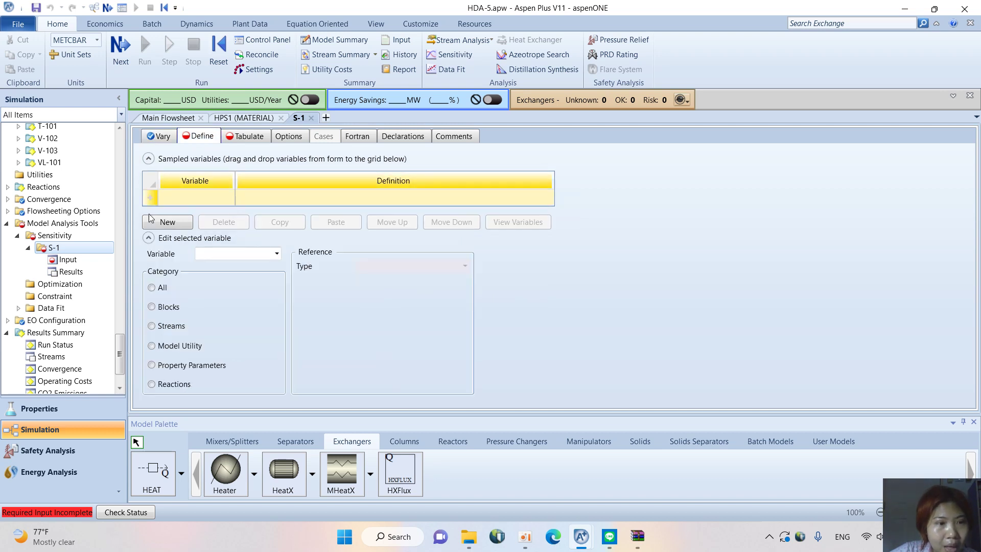
left_click(169, 223)
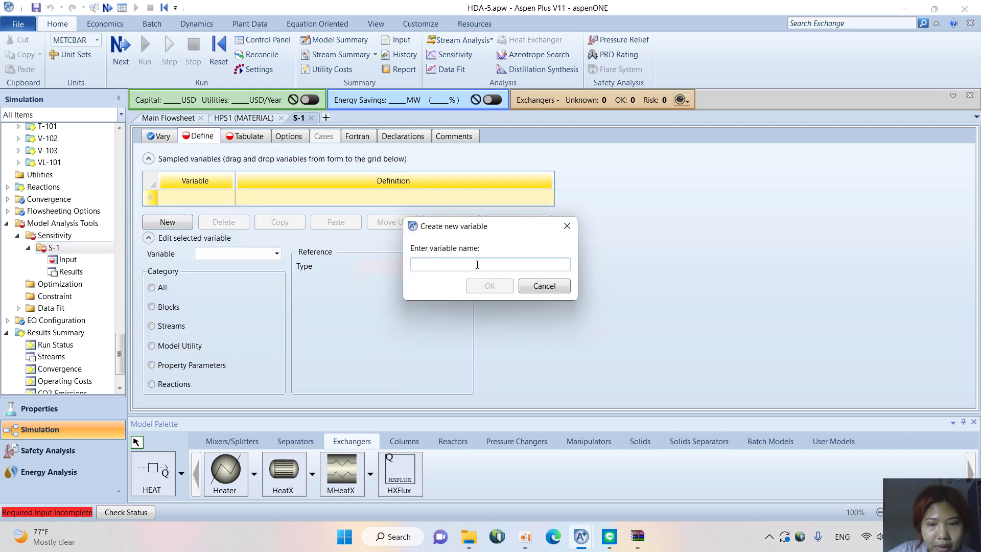
type("TEMPOUT")
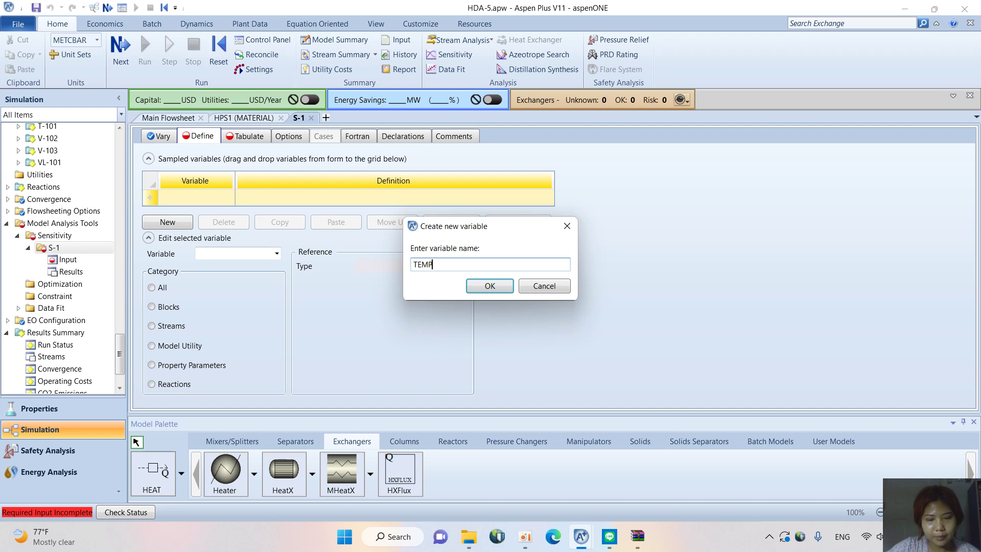
left_click(490, 286)
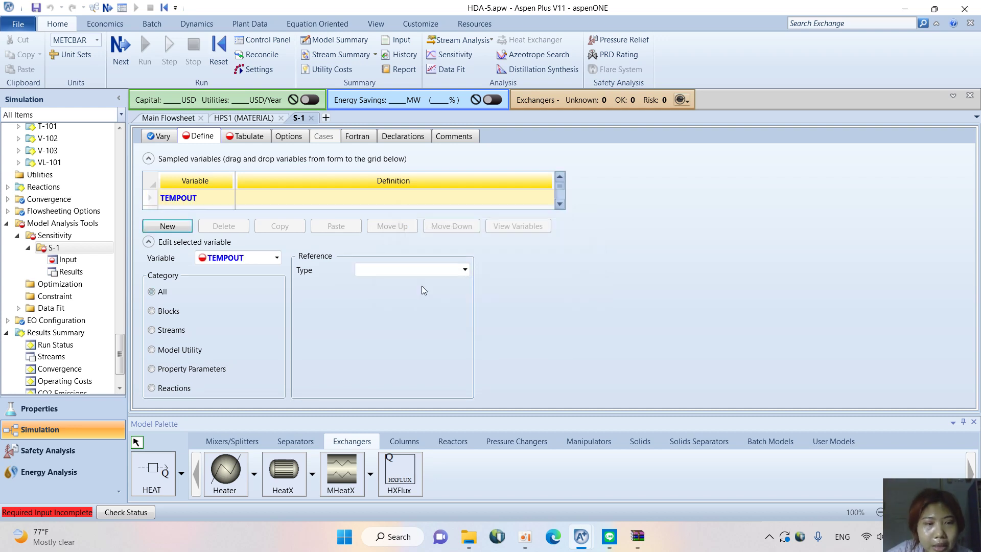
Set TEMPOUT's category to Streams and its reference type to Stream-Var
left_click(165, 331)
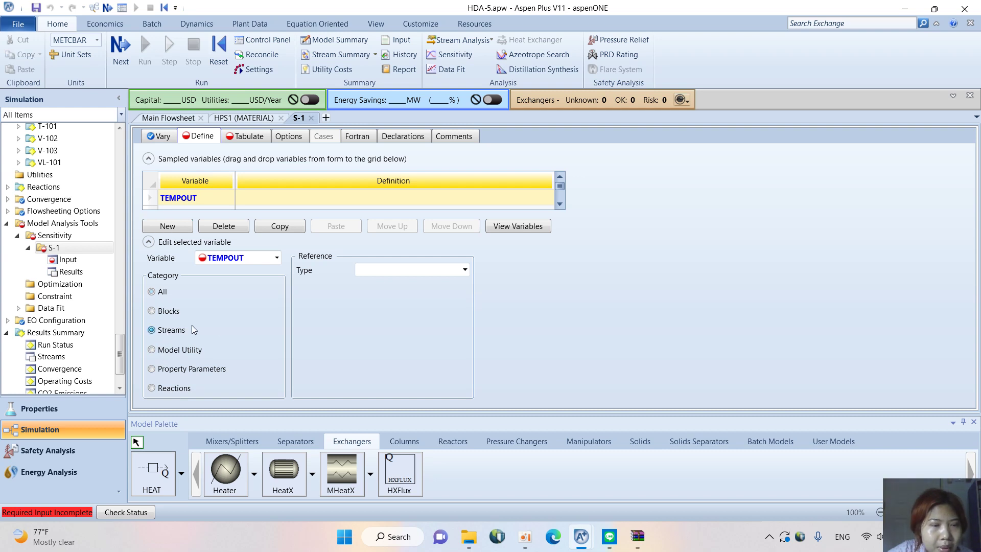
left_click(464, 270)
scroll(409, 357, "down", 2)
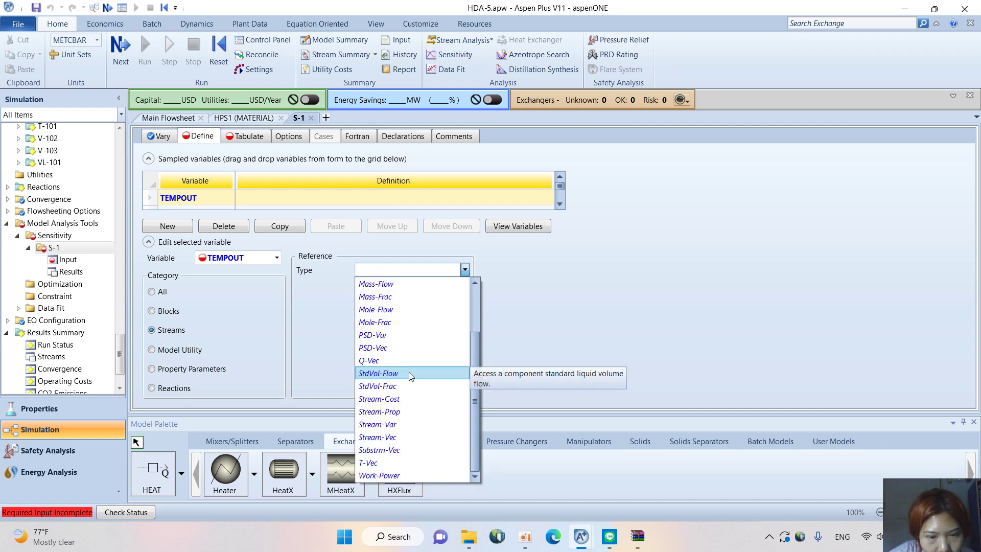
left_click(393, 425)
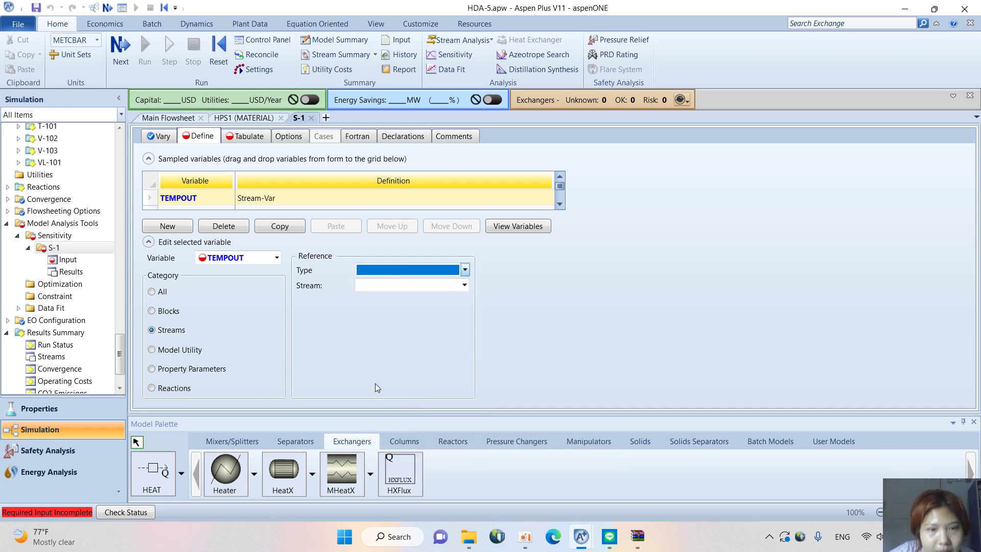
Check the stream names on the main flowsheet and set TEMPOUT's reference stream to HYDROGEN
left_click(464, 286)
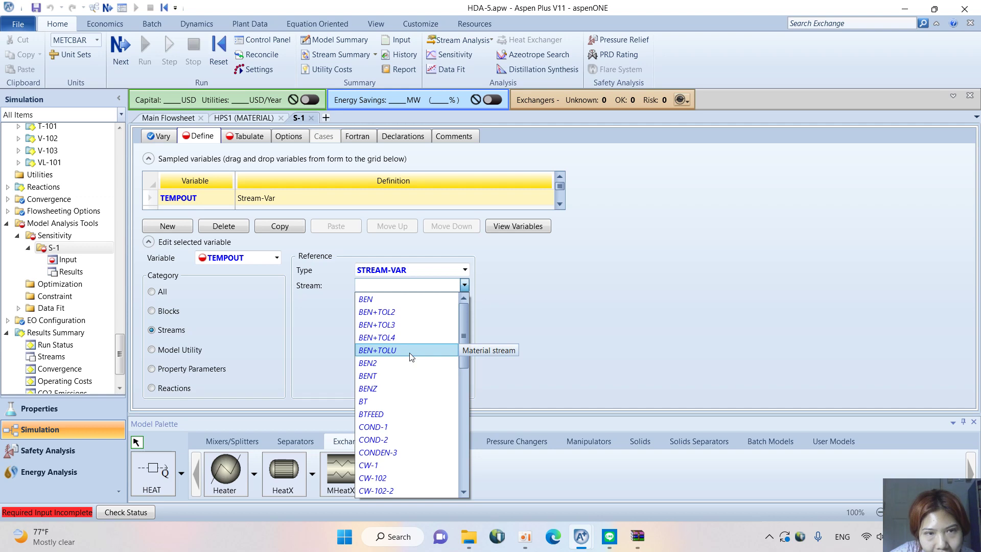
left_click(180, 119)
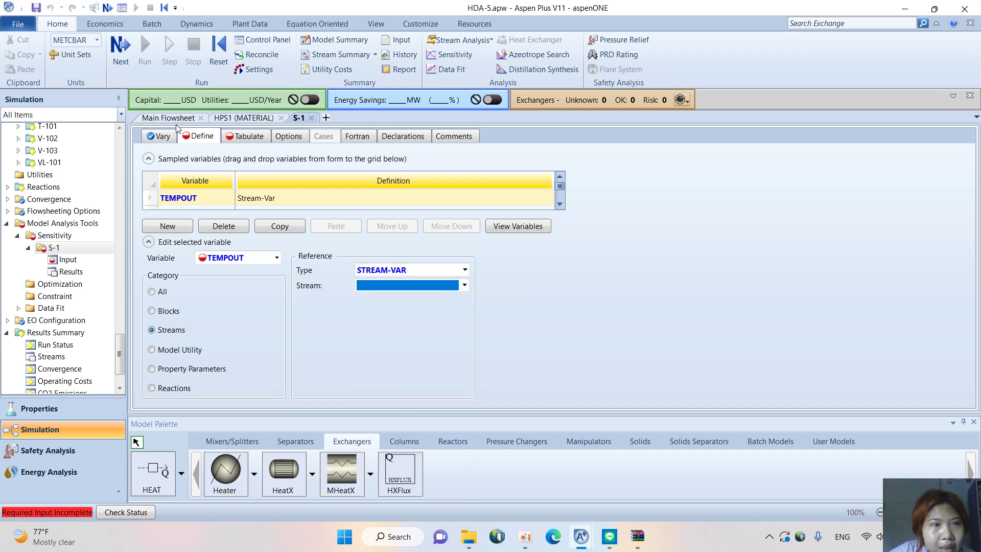
left_click(174, 118)
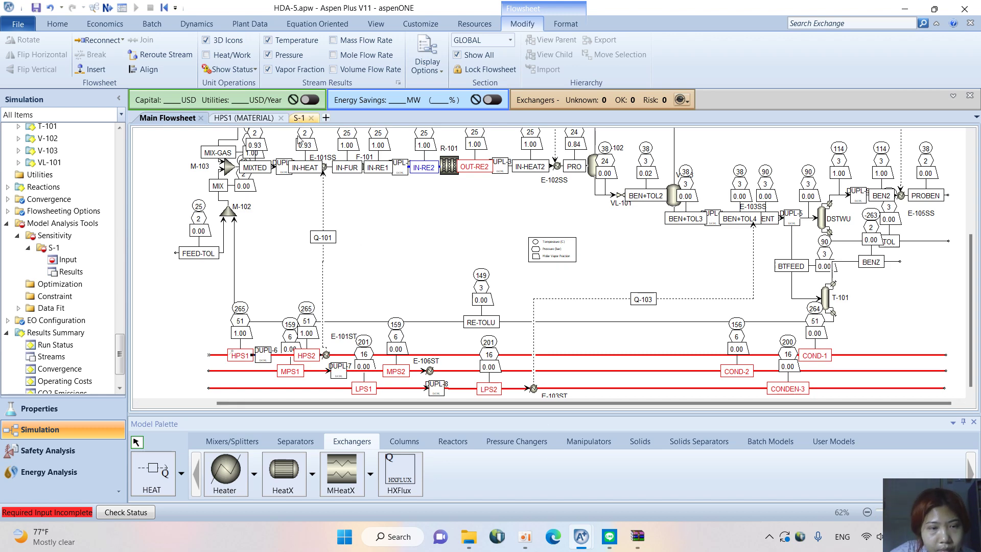
left_click(299, 118)
left_click(464, 285)
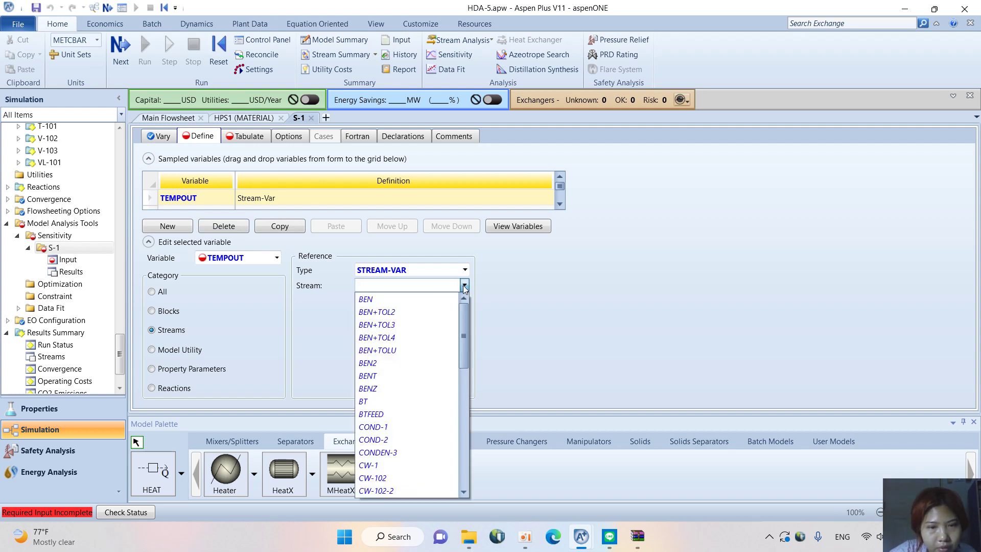
scroll(412, 374, "down", 4)
left_click(395, 415)
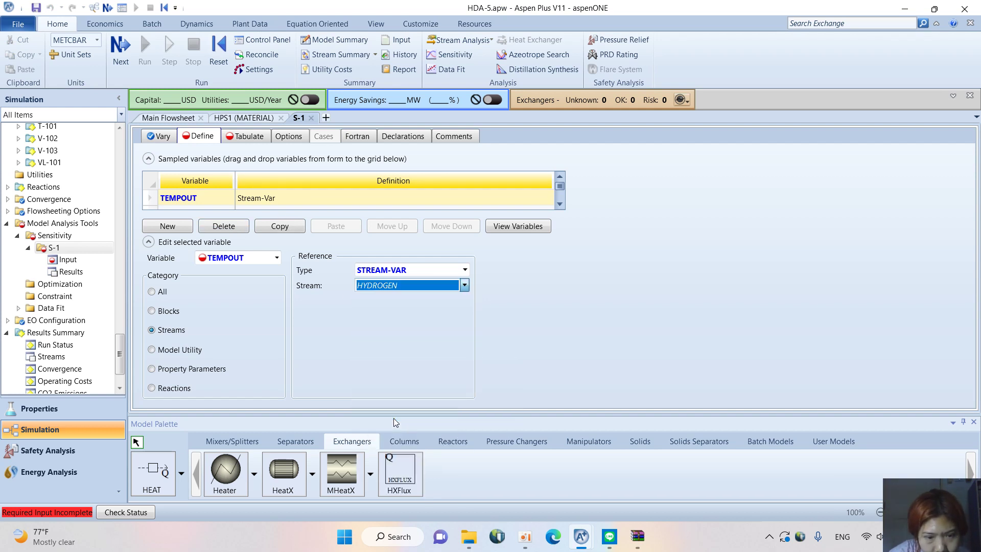
Change TEMPOUT's reference stream to IN-FUR and set its variable to TEMP
left_click(464, 285)
left_click(465, 269)
left_click(464, 269)
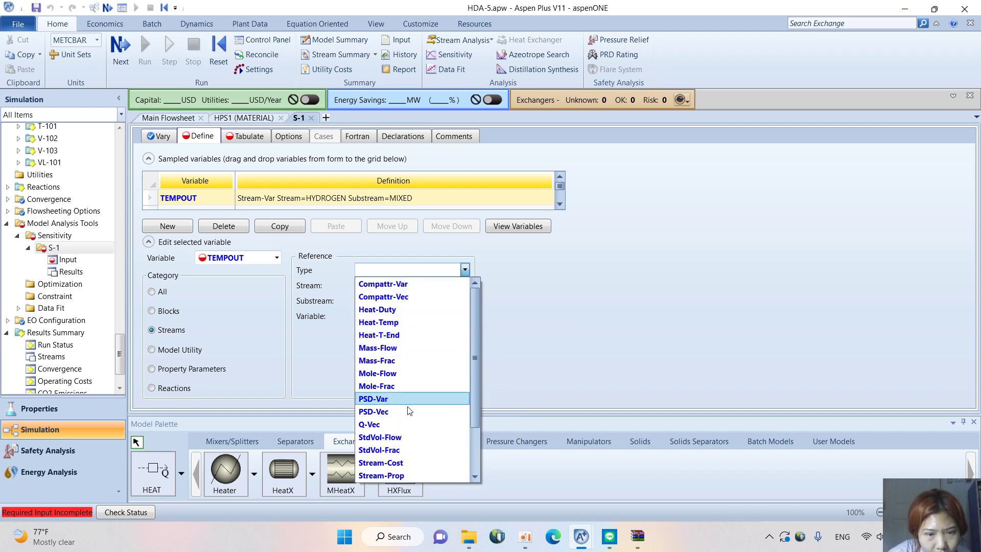
left_click(518, 345)
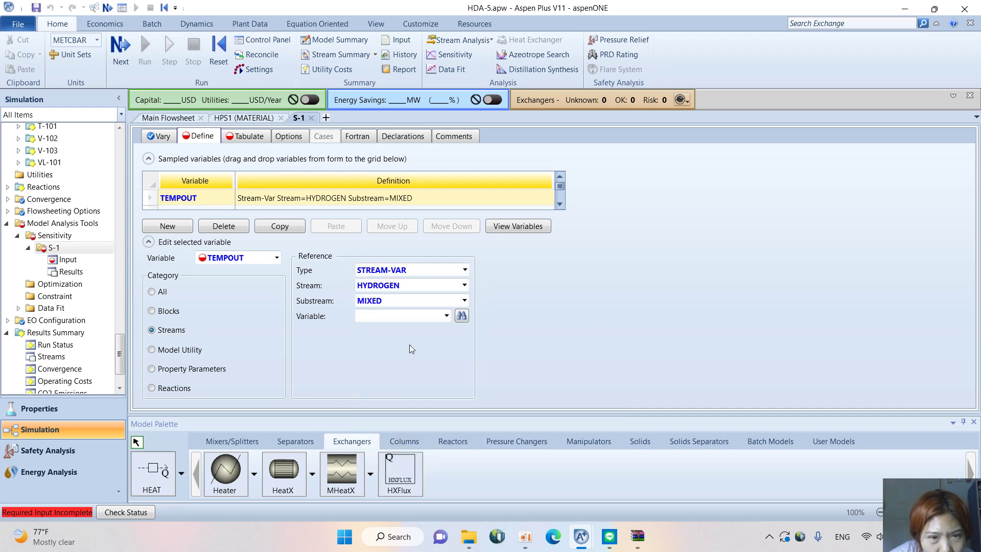
left_click(464, 285)
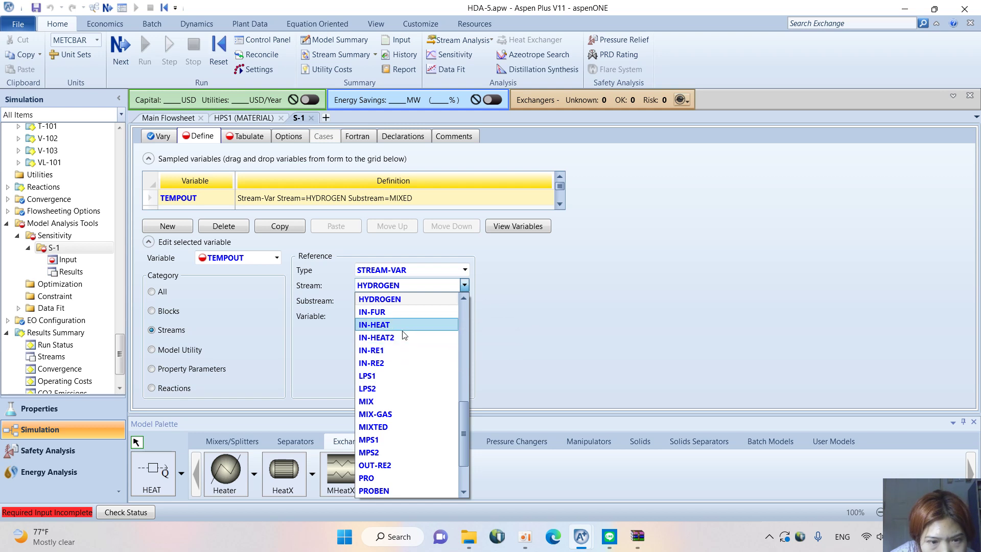
scroll(404, 359, "up", 2)
left_click(404, 390)
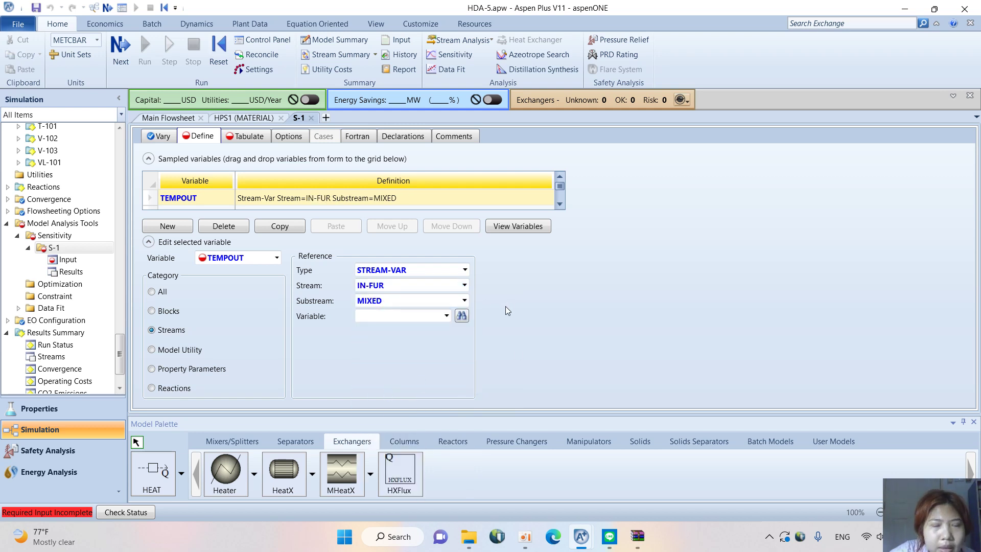
left_click(446, 316)
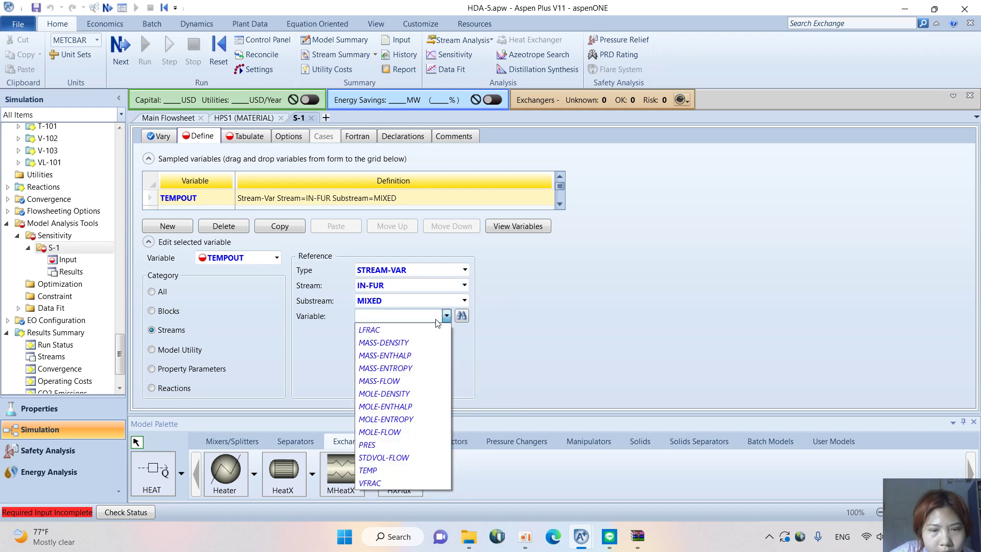
left_click(368, 470)
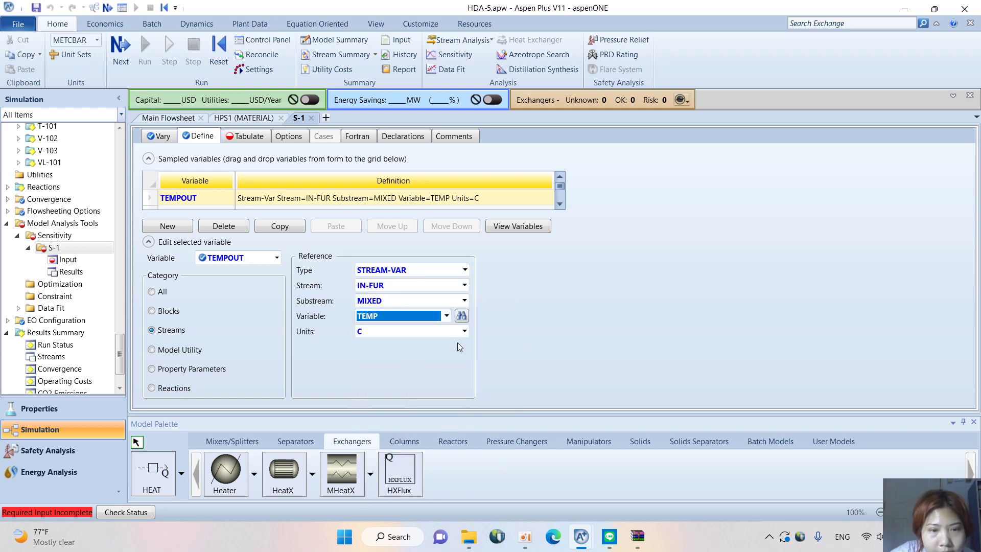
Fill the sensitivity table with the sampled variable TEMPOUT and run the simulation
left_click(250, 136)
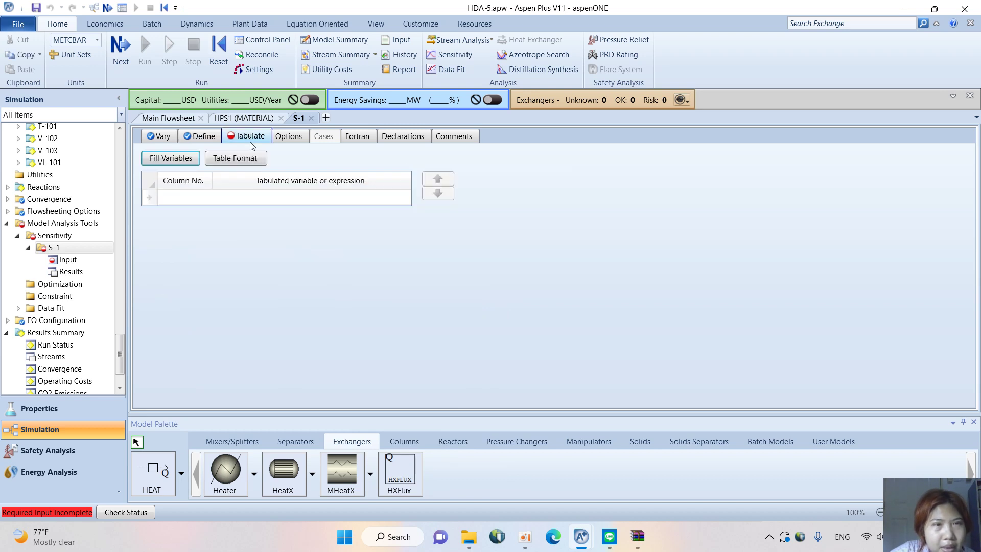
left_click(171, 160)
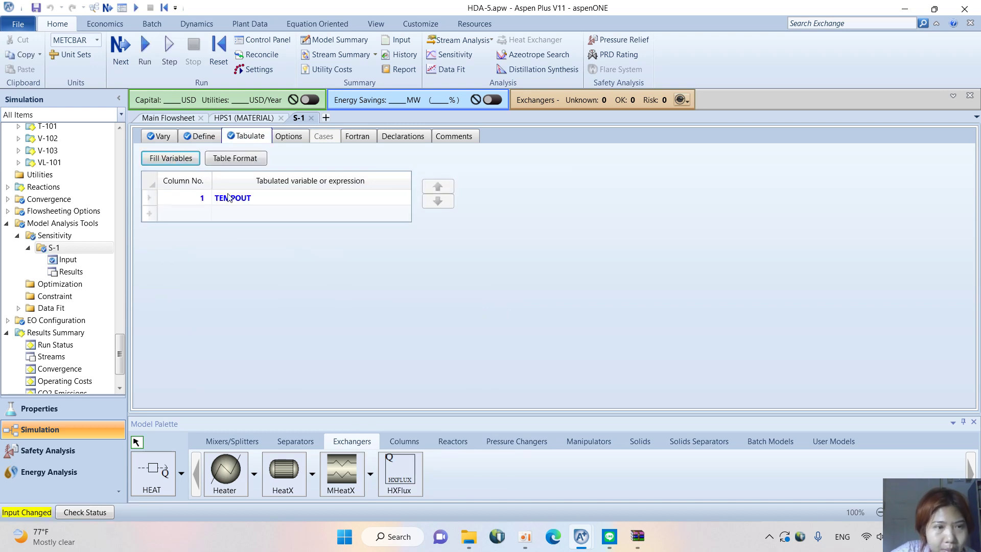
left_click(154, 50)
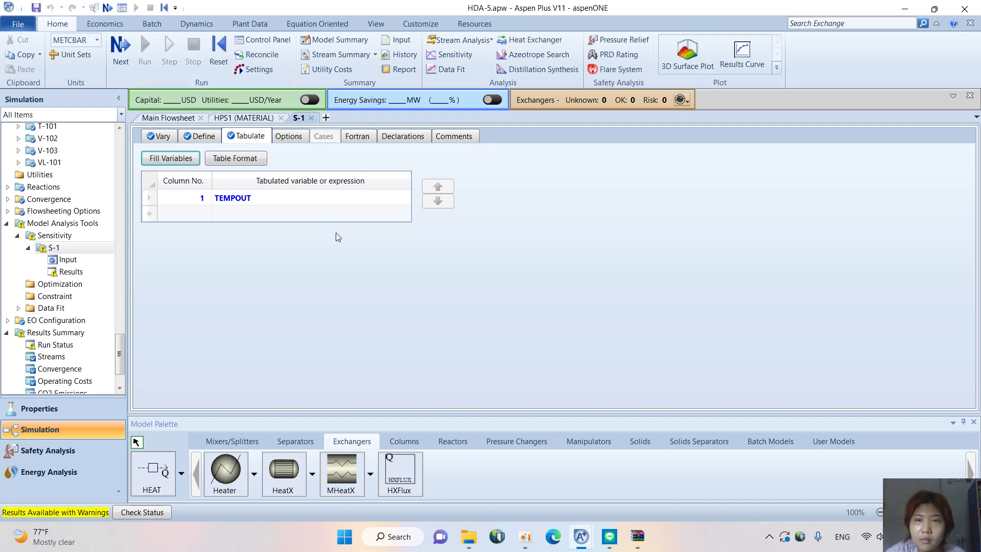
Plot the results curve of TEMPOUT against the HPS1 mole flow and show the tracker on the plot
left_click(753, 57)
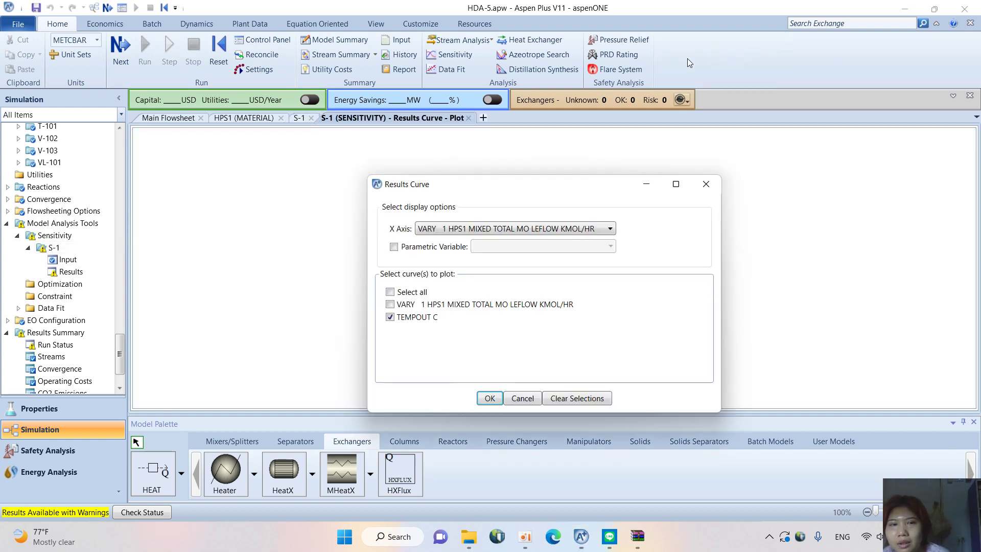
left_click(490, 398)
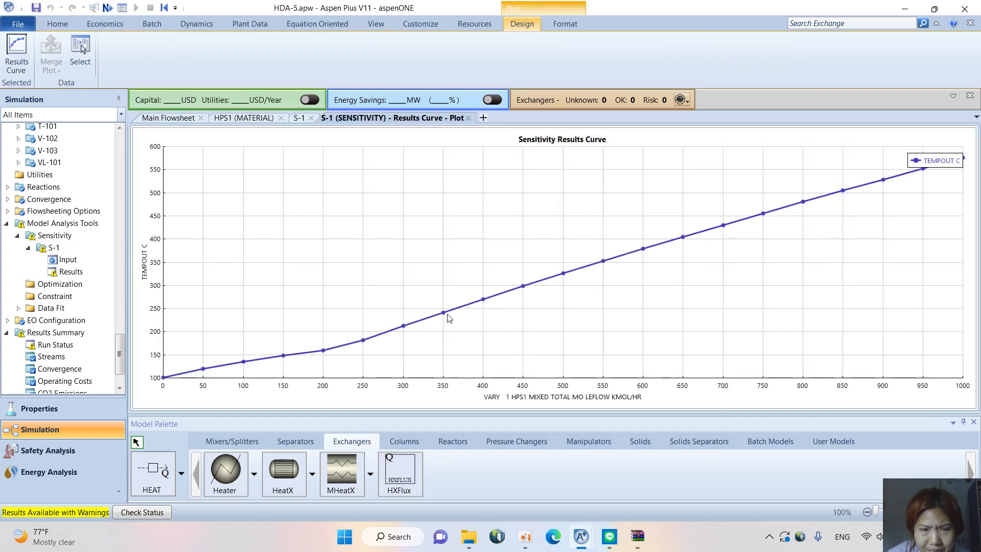
left_click(471, 306)
right_click(471, 306)
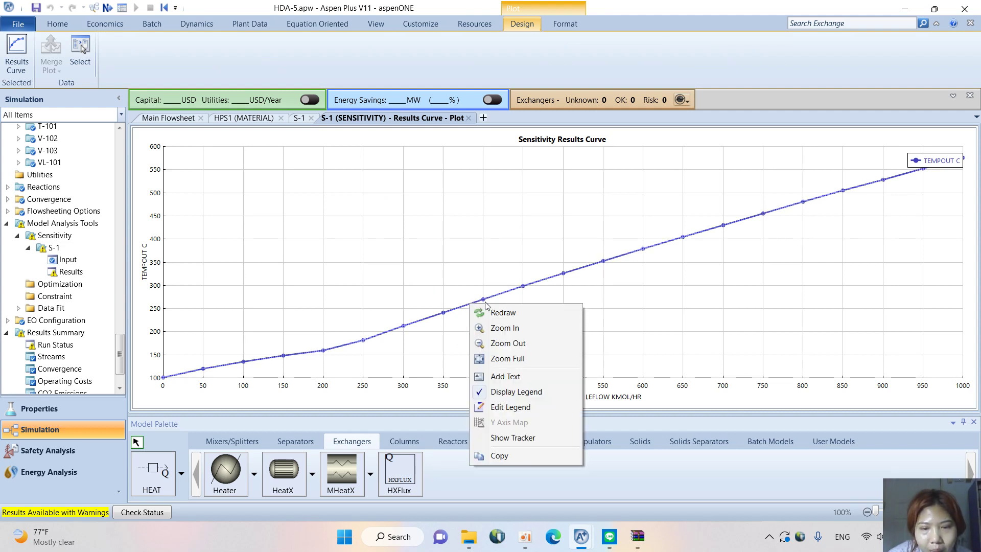
left_click(512, 436)
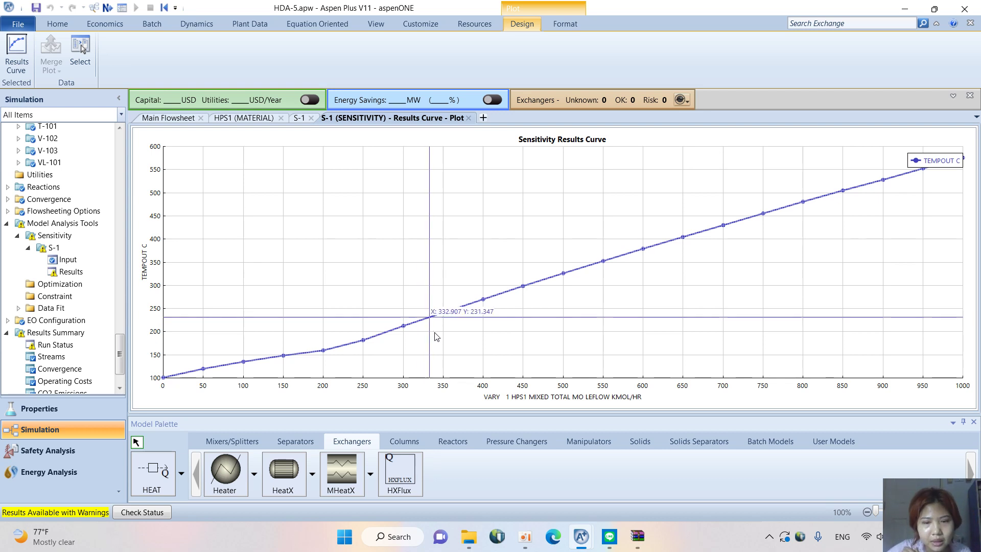
Set the H2O mole flow of stream HPS1 to 322 kmol/hr
left_click(187, 122)
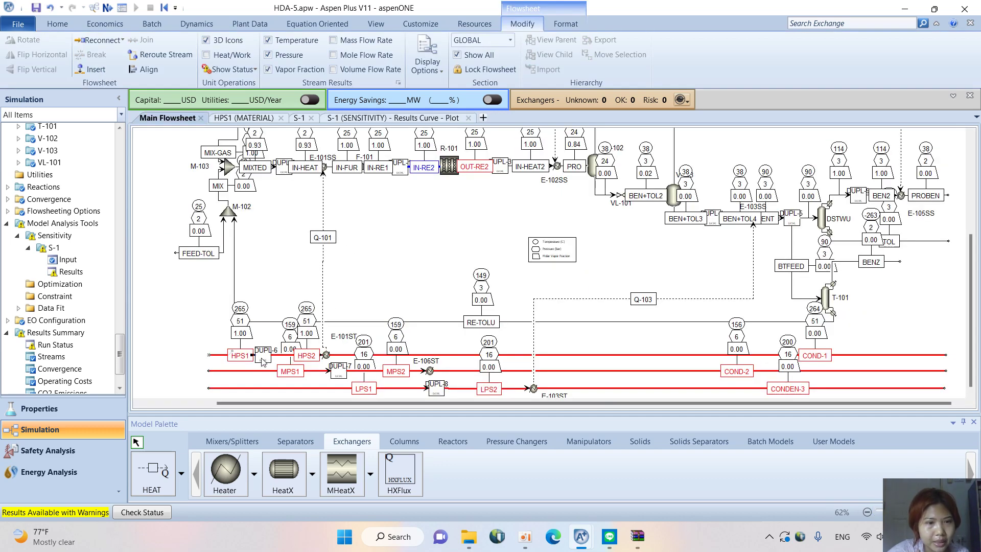
double_click(221, 356)
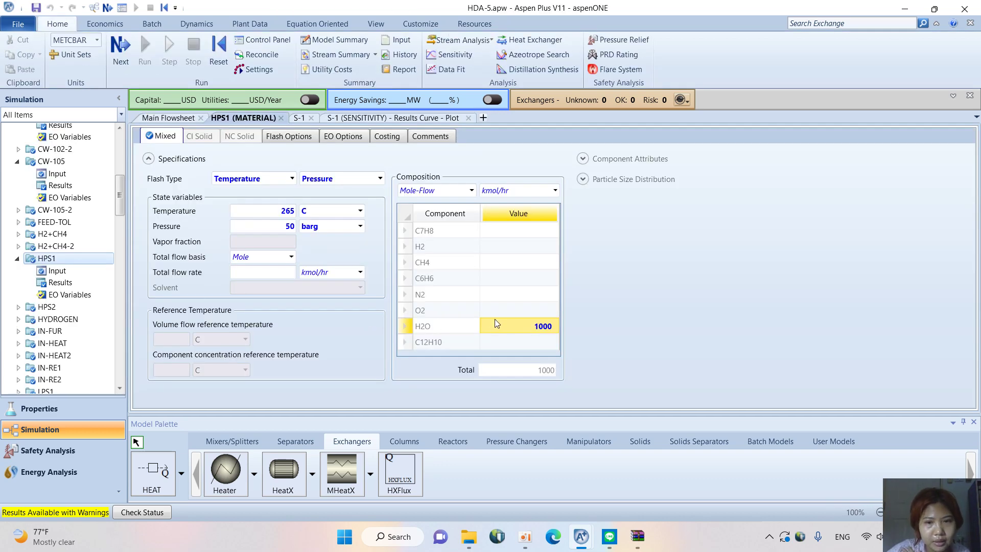
left_click(526, 327)
type("32")
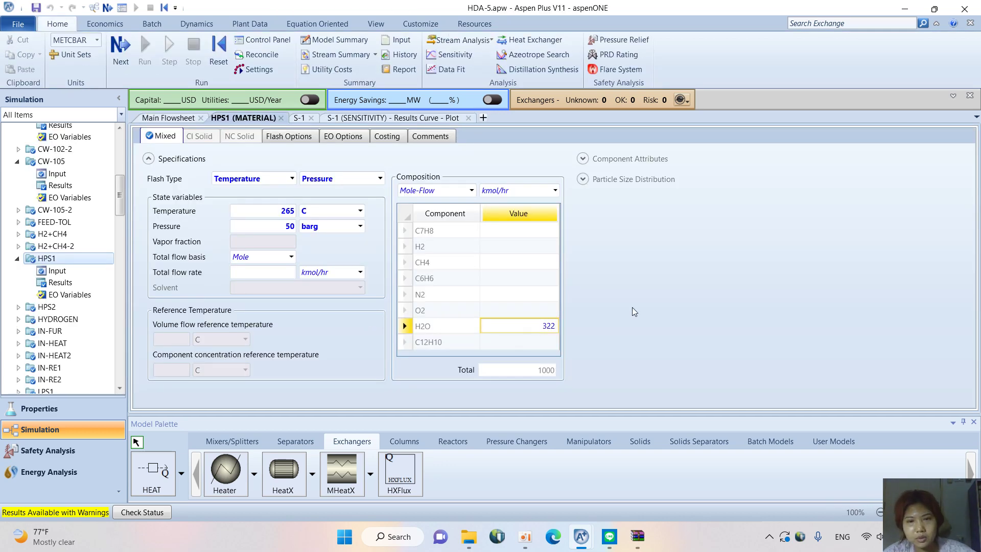
type("2")
key("Return")
Reset the simulation results, confirm the reinitialization and run the simulation again
left_click(218, 51)
left_click(438, 300)
left_click(551, 329)
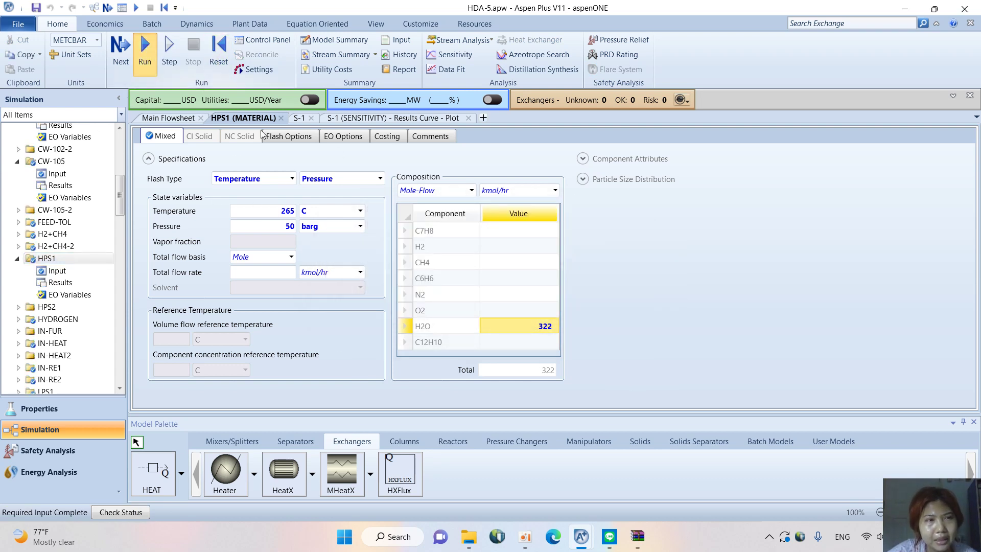
key("F5")
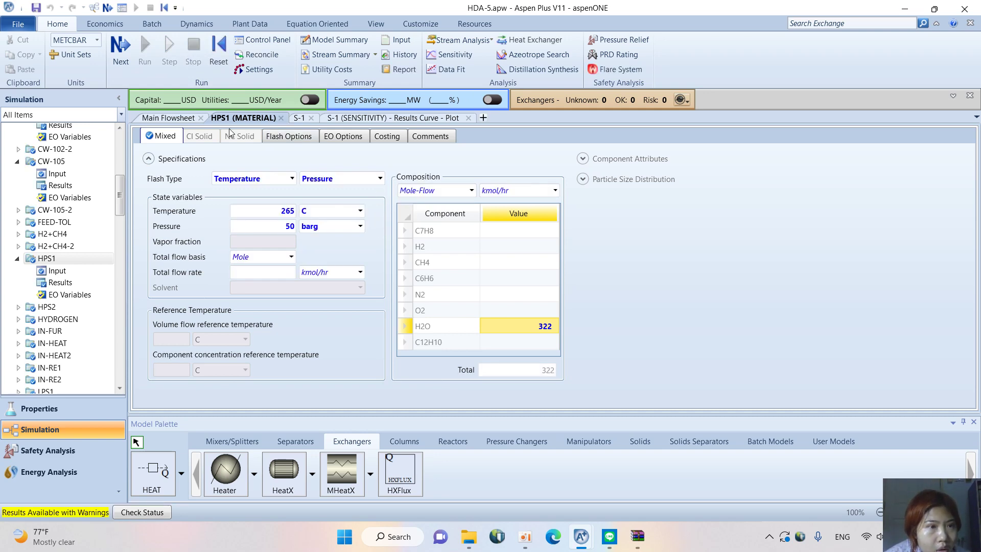
Examine the IN-FUR temperature on the main flowsheet, along with the E-103 exchanger streams and the steam lines feeding the exchangers
left_click(188, 118)
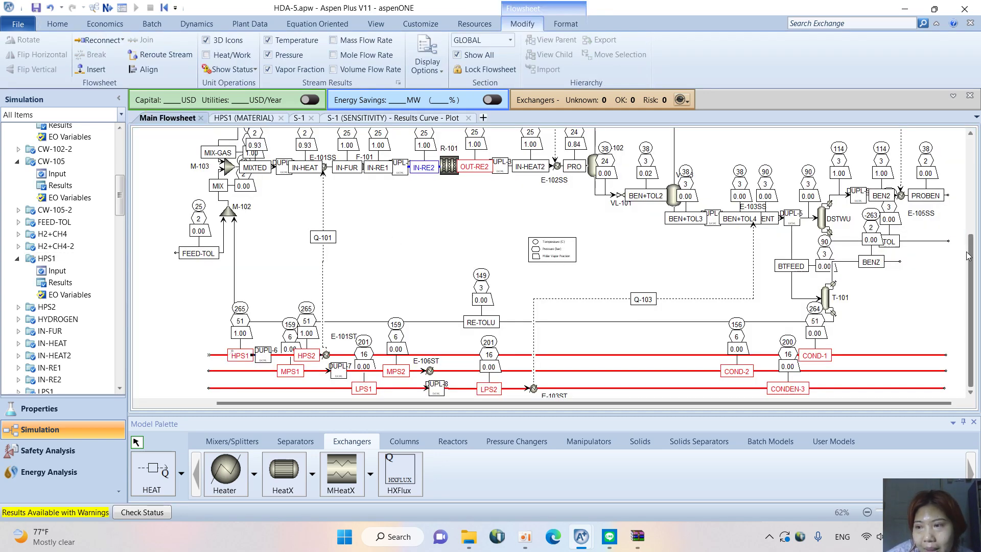
scroll(970, 286, "up", 3)
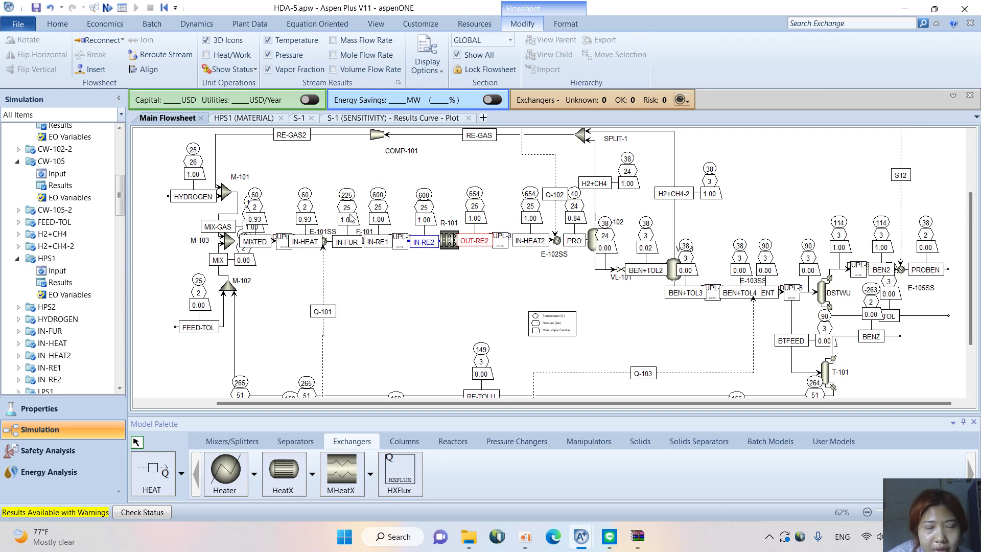
scroll(960, 233, "down", 3)
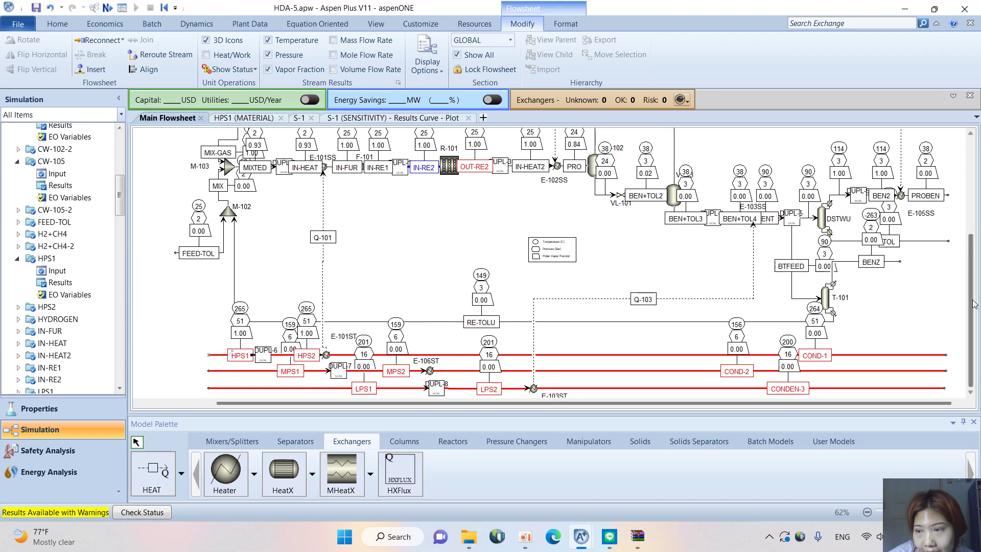
scroll(699, 278, "up", 3)
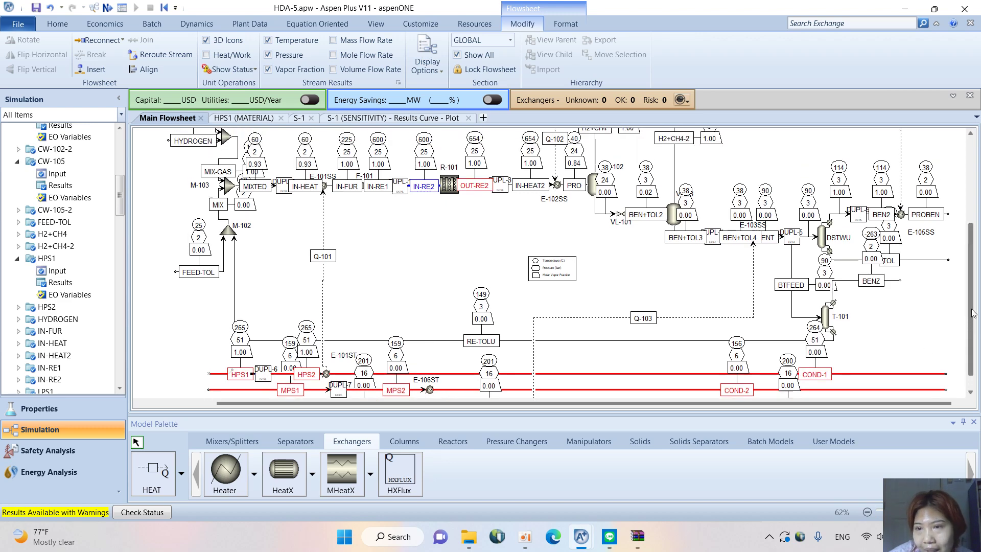
scroll(795, 289, "up", 1)
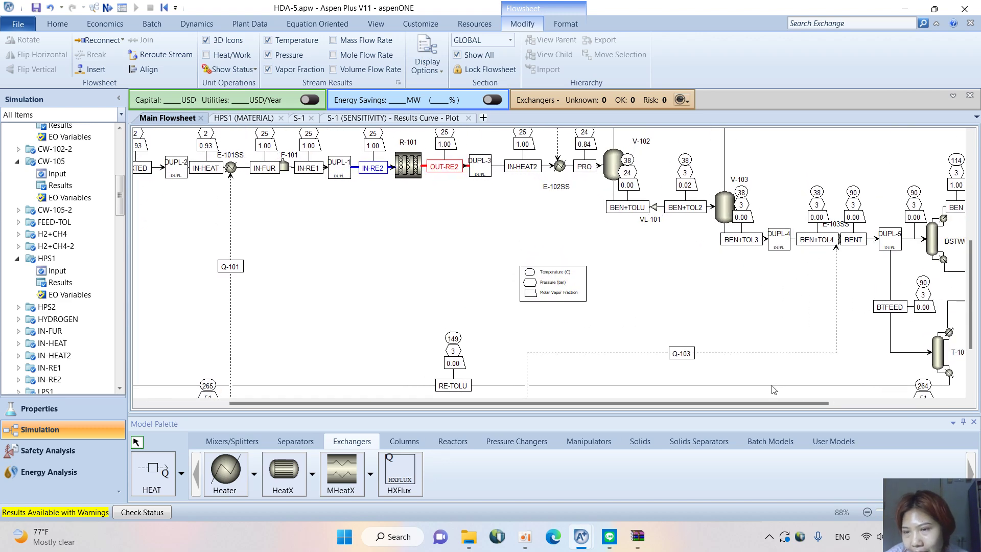
left_click_drag(764, 403, 914, 403)
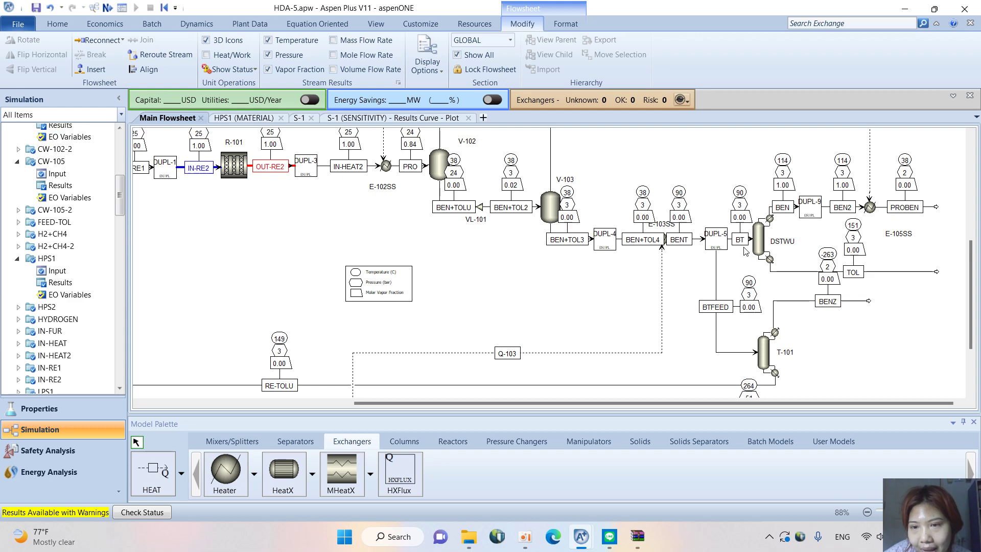
scroll(804, 277, "down", 5)
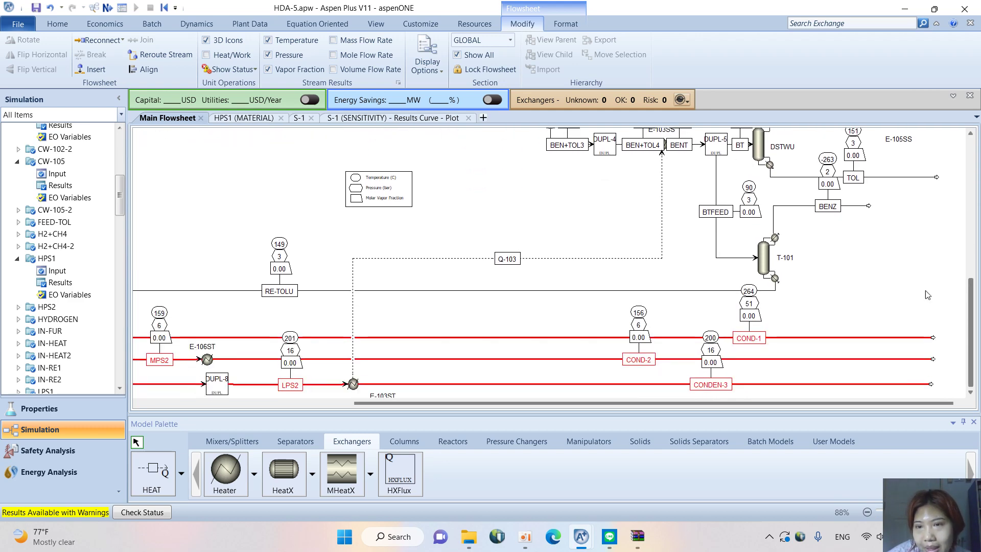
scroll(971, 297, "down", 1)
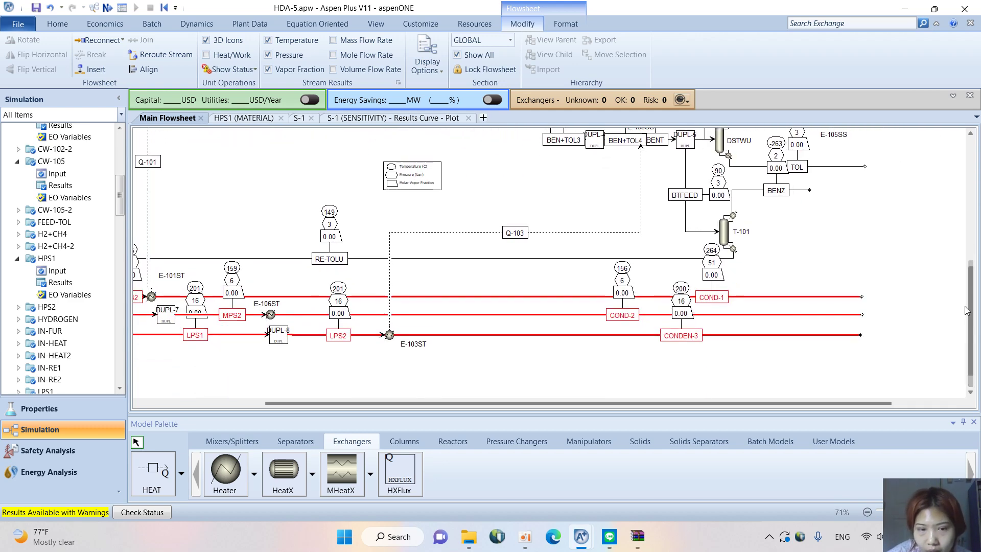
left_click_drag(341, 403, 258, 404)
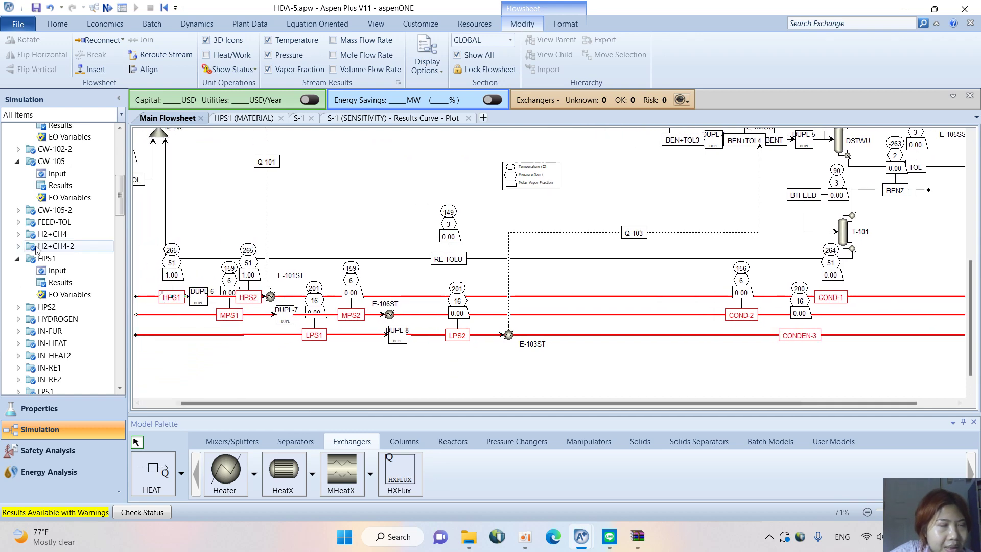
Close the results plot and the HPS1 form and show the manipulated variable settings of S-1
left_click(299, 118)
left_click(469, 118)
left_click(281, 118)
left_click(158, 136)
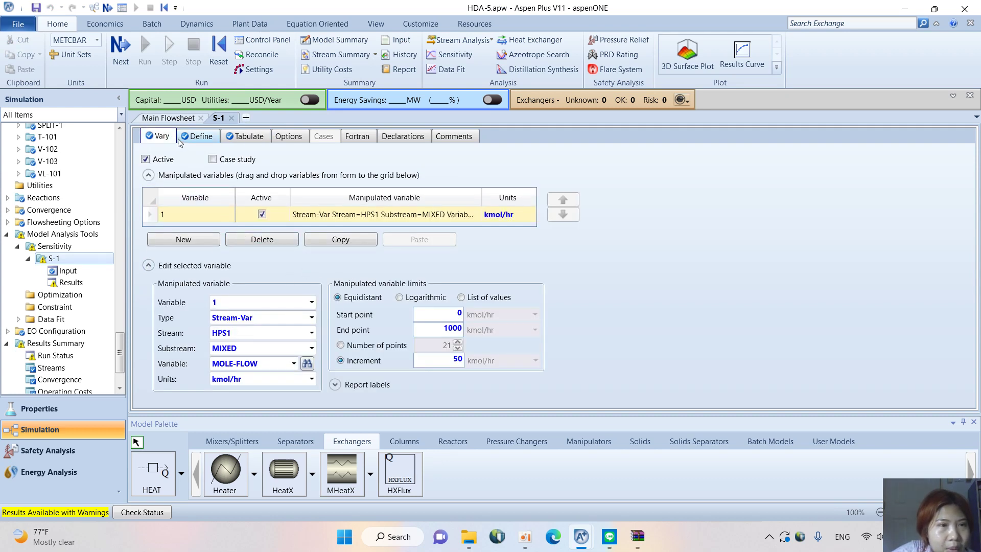
Check the steam stream names on the main flowsheet and change the manipulated variable's stream in S-1 to LPS1
left_click(176, 118)
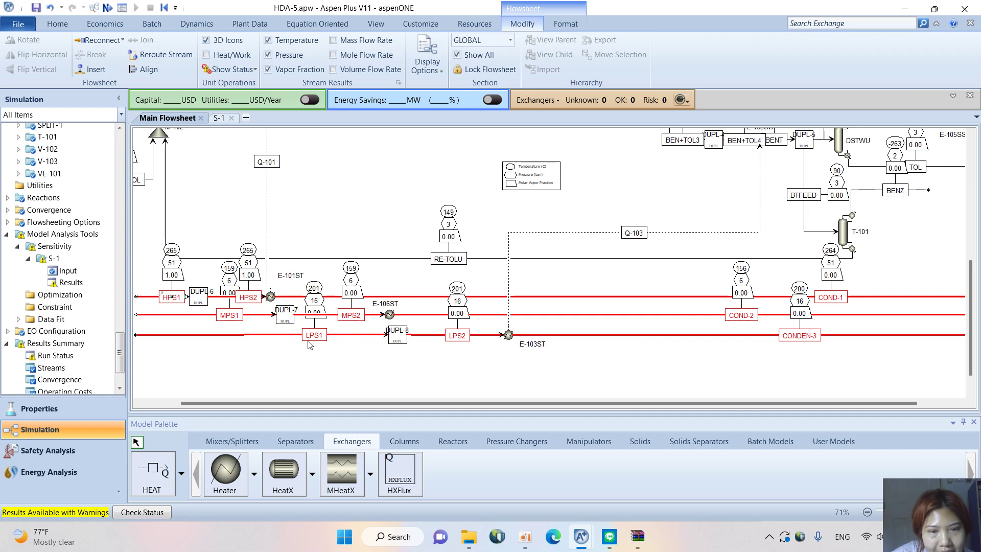
left_click(218, 118)
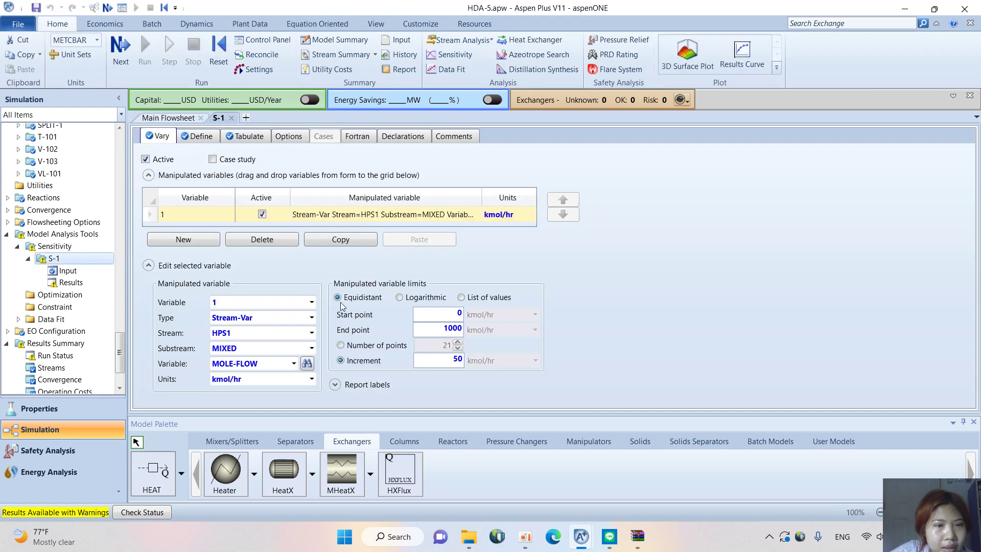
left_click(310, 333)
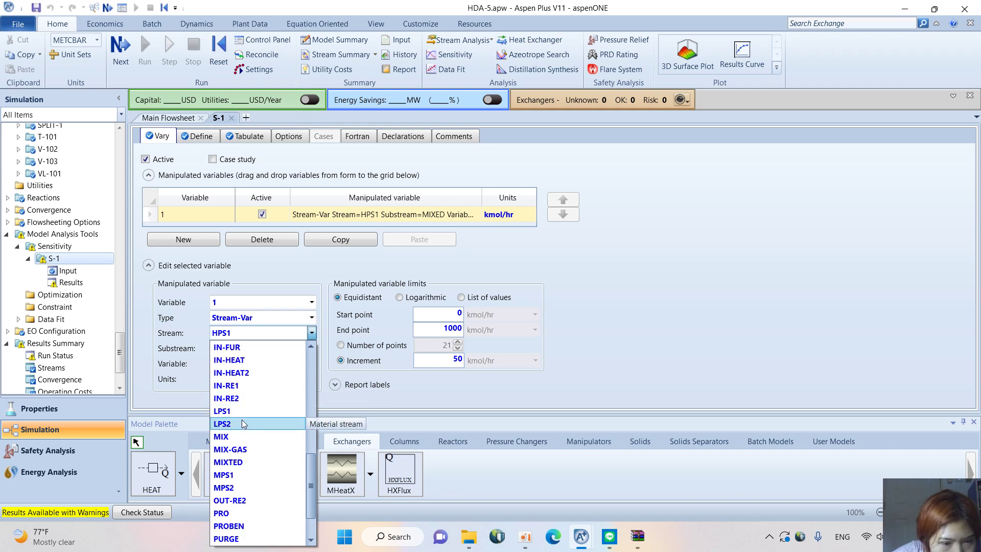
left_click(247, 411)
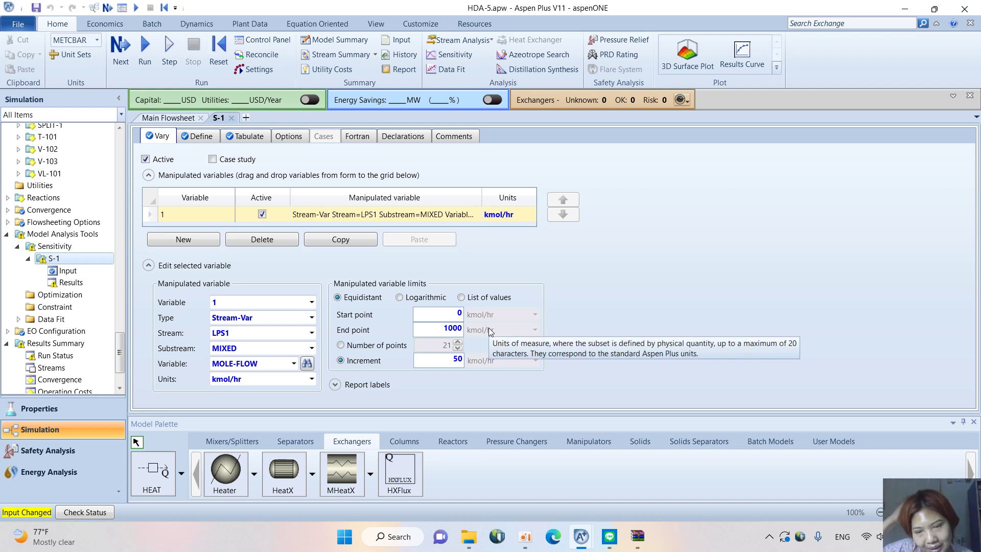
Set the end point of the manipulated variable limits to 15000 kmol/hr
key("BackSpace")
key("BackSpace")
key("BackSpace")
key("BackSpace")
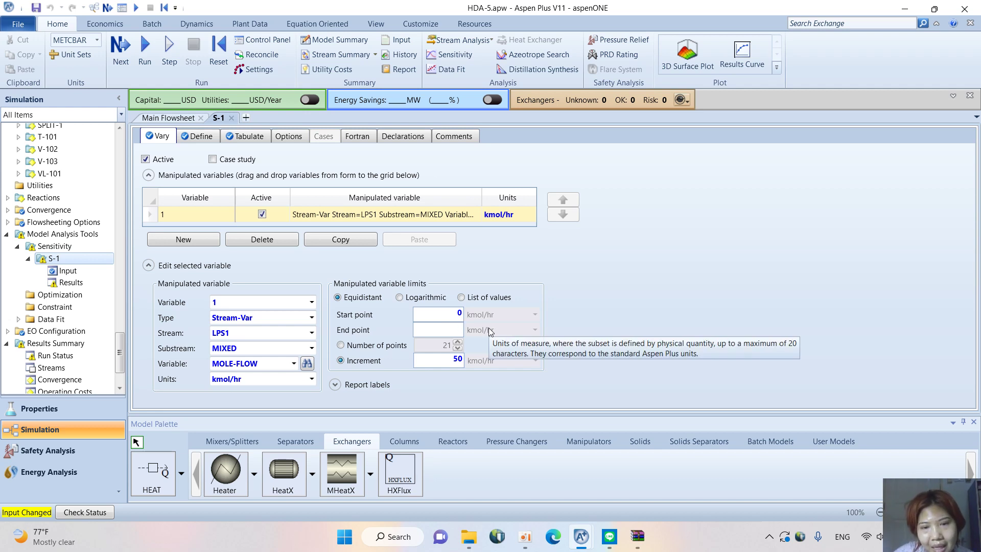
type("15000")
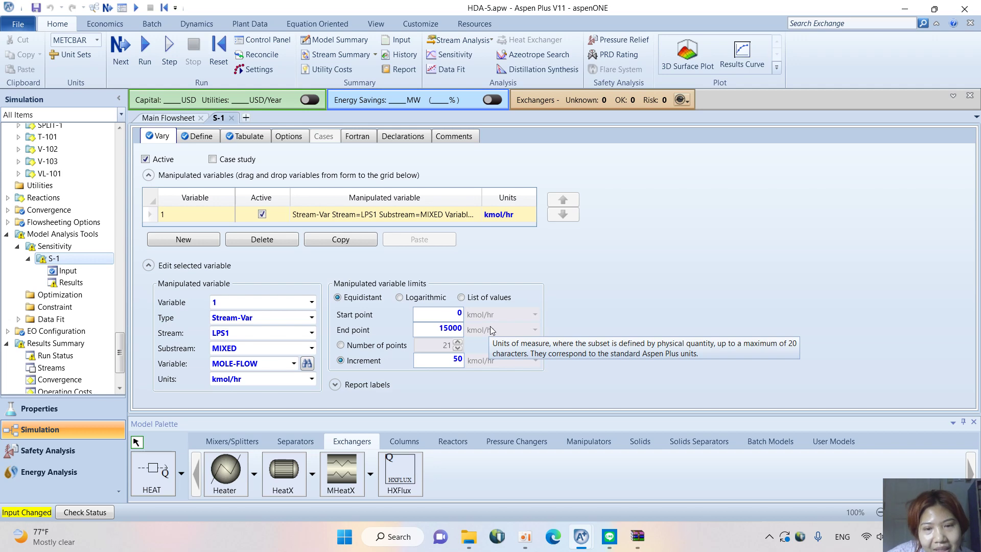
key("Return")
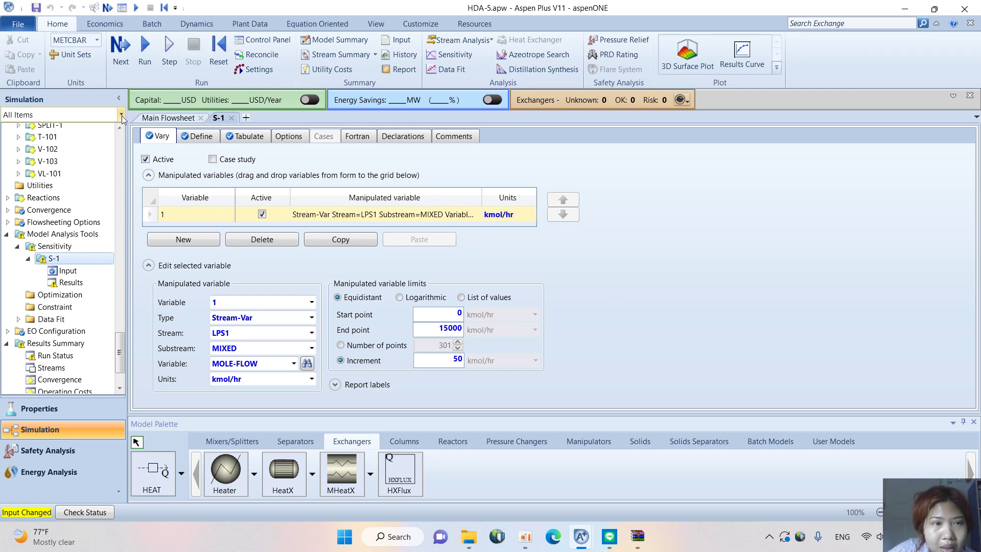
Check the stream leaving E-103SS on the main flowsheet and change the TEMPOUT variable's stream in S-1 to BENT
left_click(197, 136)
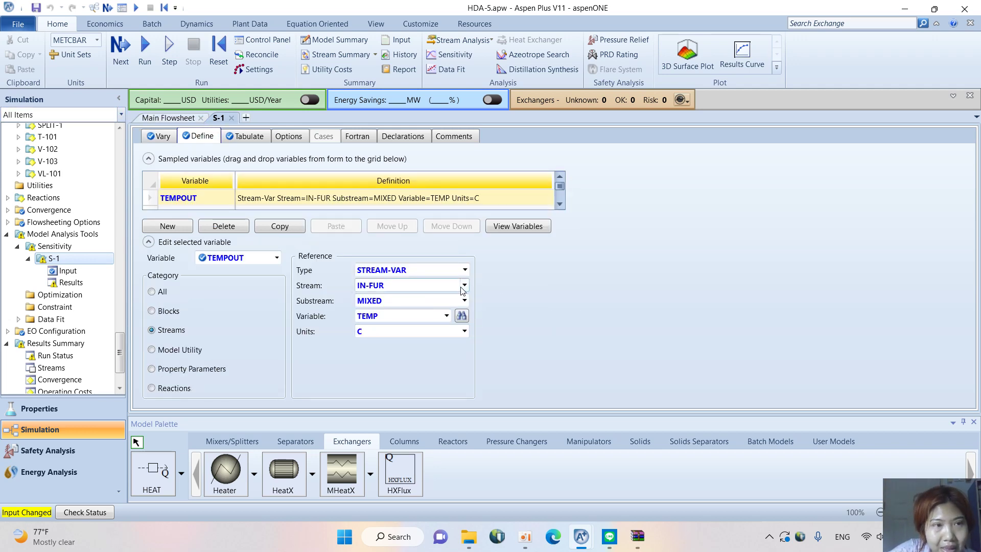
left_click(168, 117)
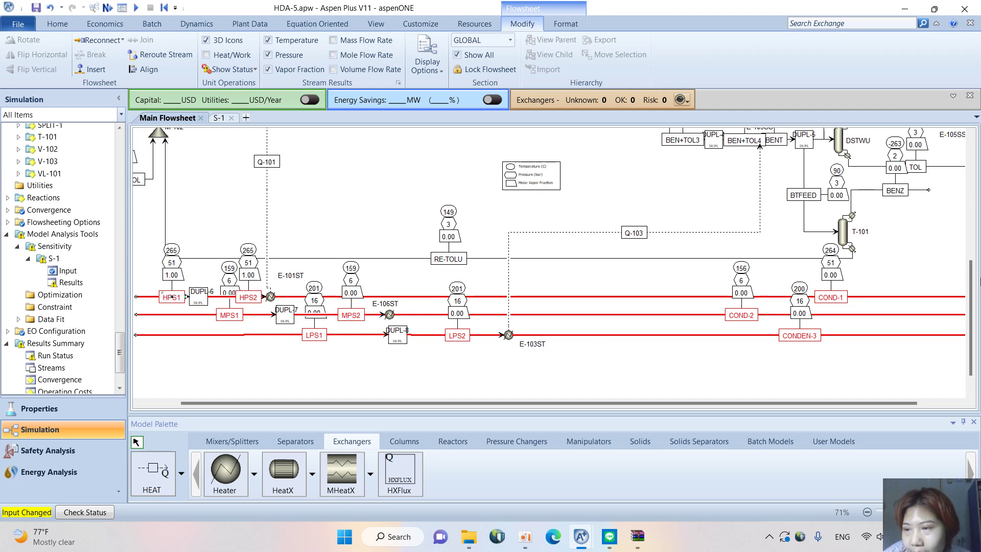
scroll(771, 265, "up", 4)
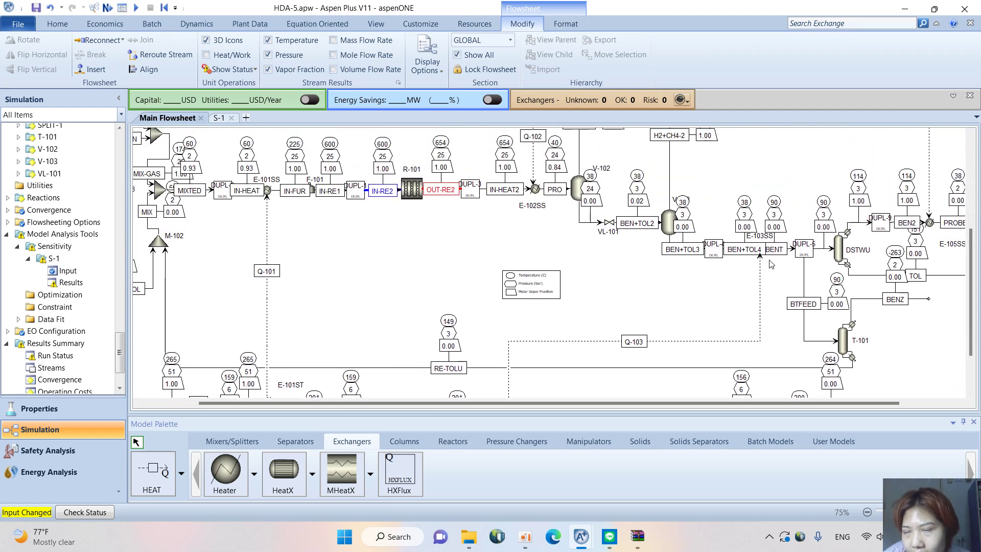
scroll(771, 264, "up", 2)
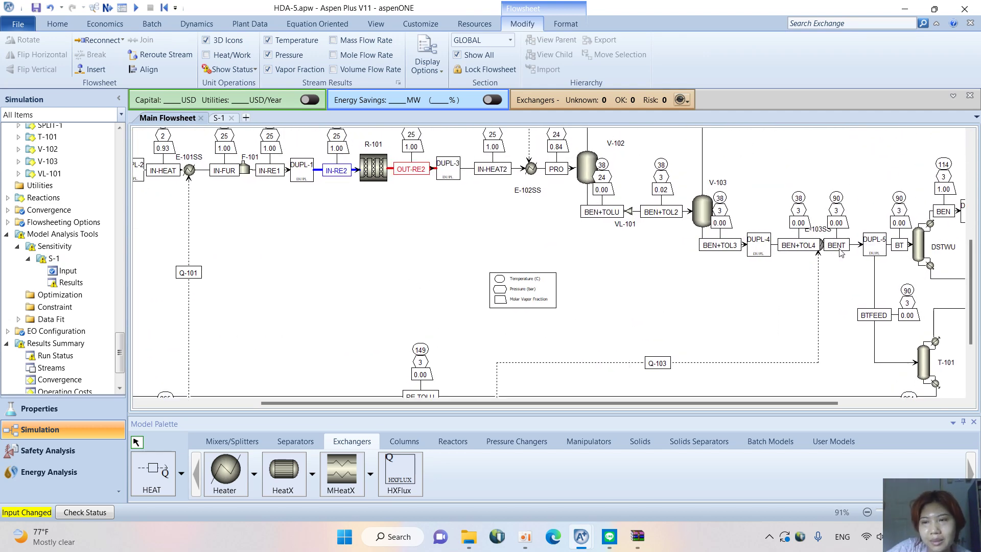
left_click(219, 118)
left_click(465, 285)
scroll(414, 364, "up", 8)
scroll(391, 353, "up", 1)
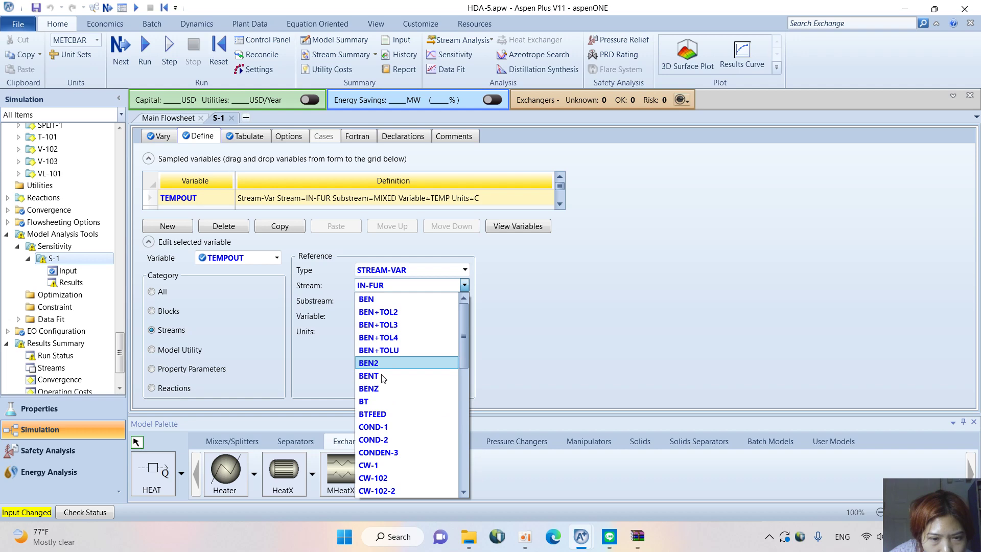
left_click(382, 373)
Reinitialize the whole simulation and run it with the LPS1 sensitivity settings
left_click(218, 49)
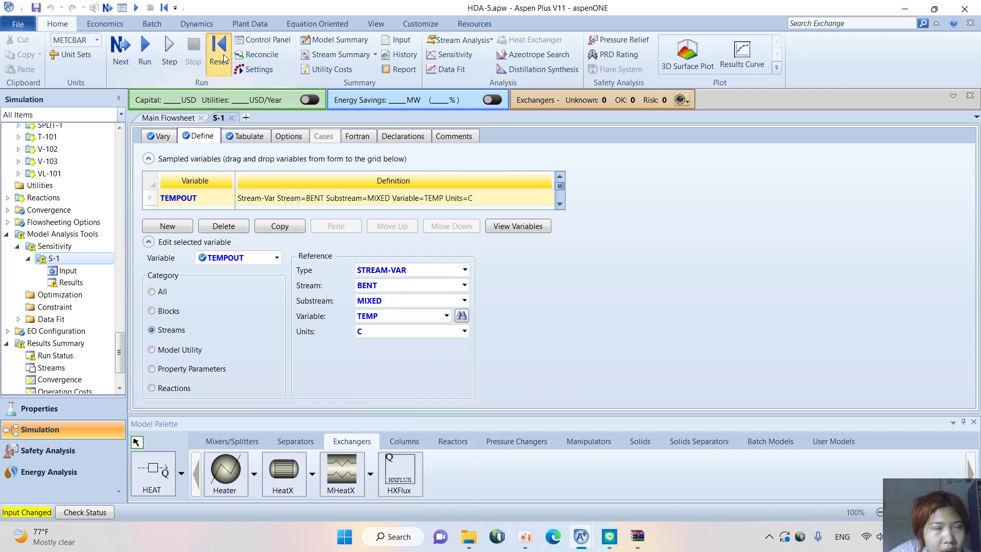
left_click(429, 304)
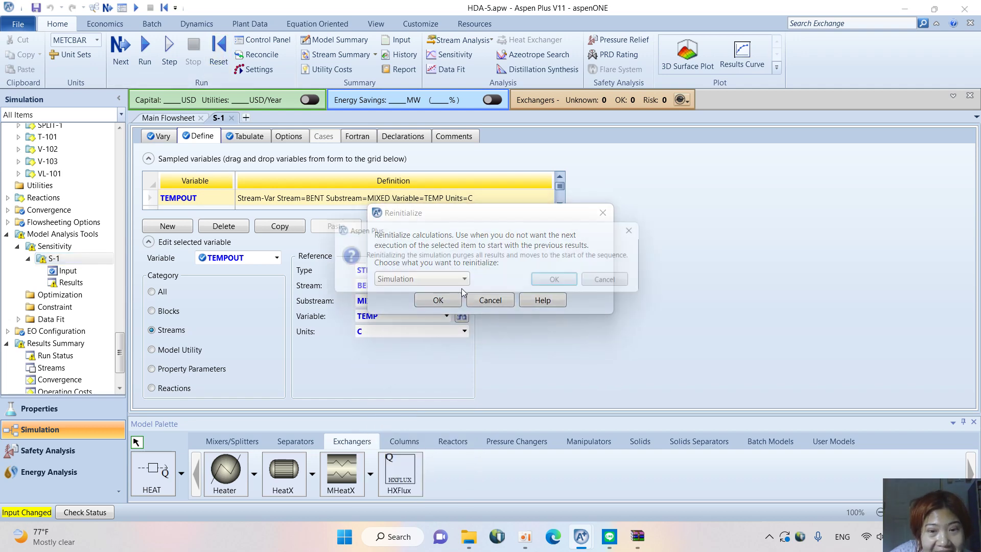
key("Return")
left_click(146, 51)
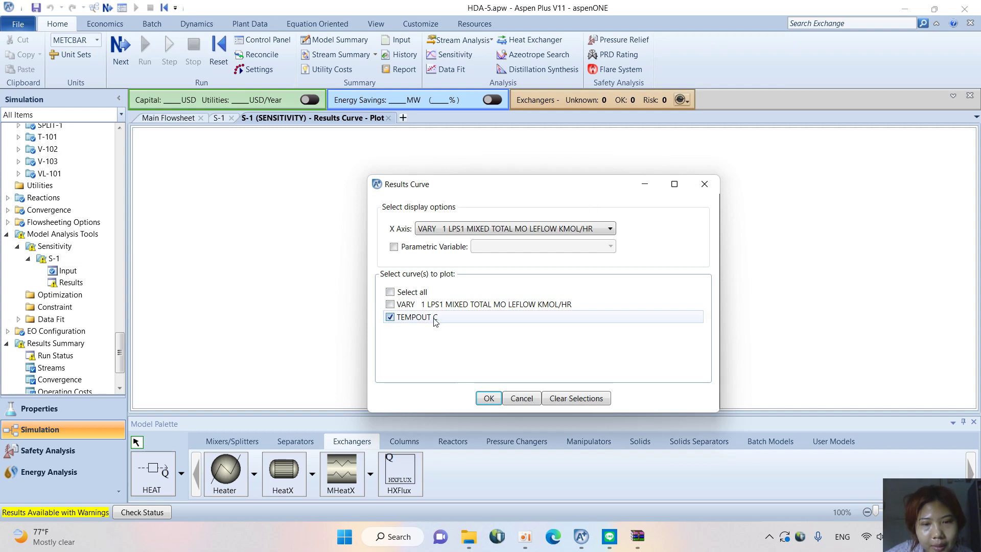
Plot TEMPOUT against the LPS1 mole flow and track the curve to the flow that gives 90 °C
left_click(488, 399)
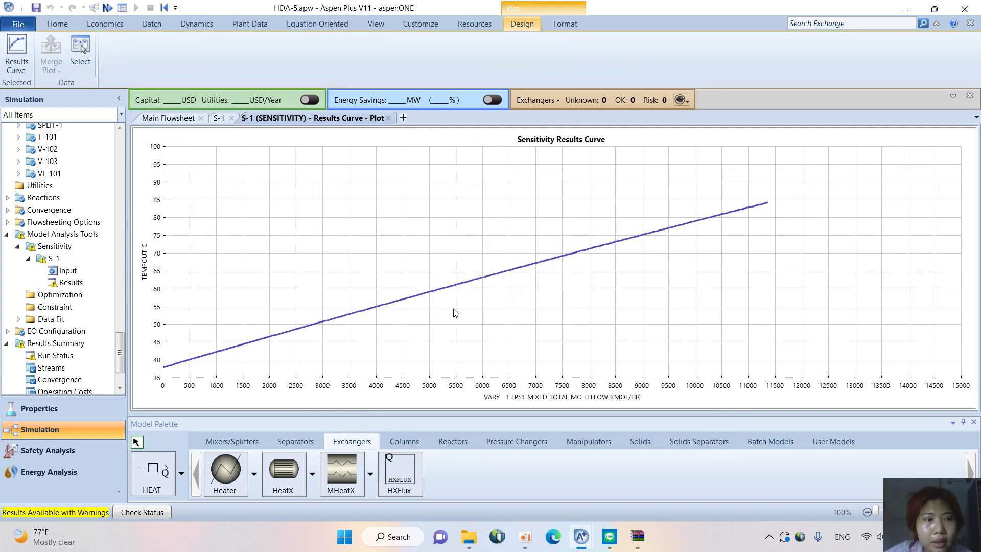
right_click(451, 322)
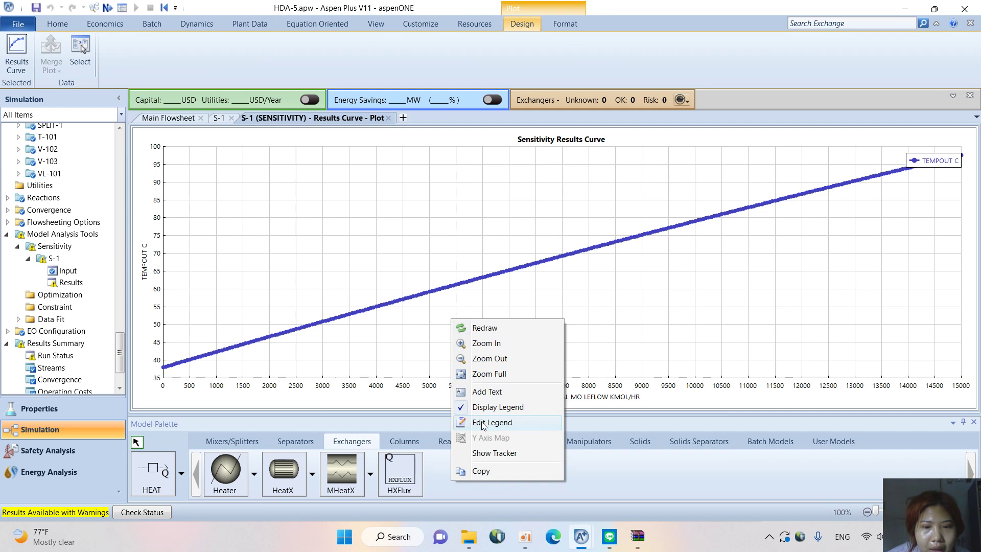
left_click(485, 454)
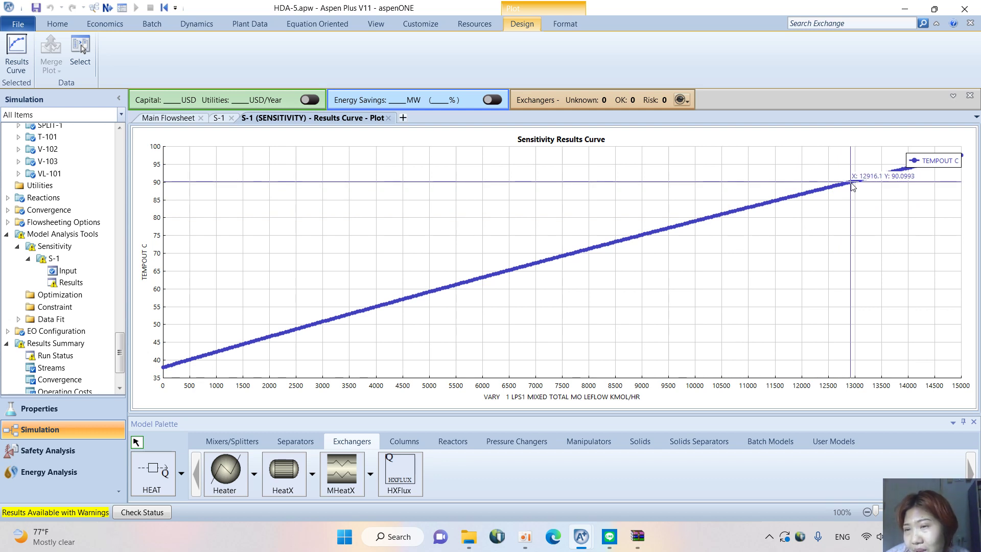
Open stream LPS1 from the main flowsheet and set its H2O mole flow to 12916 kmol/hr
left_click(161, 118)
left_click_drag(977, 267, 977, 309)
left_click(312, 384)
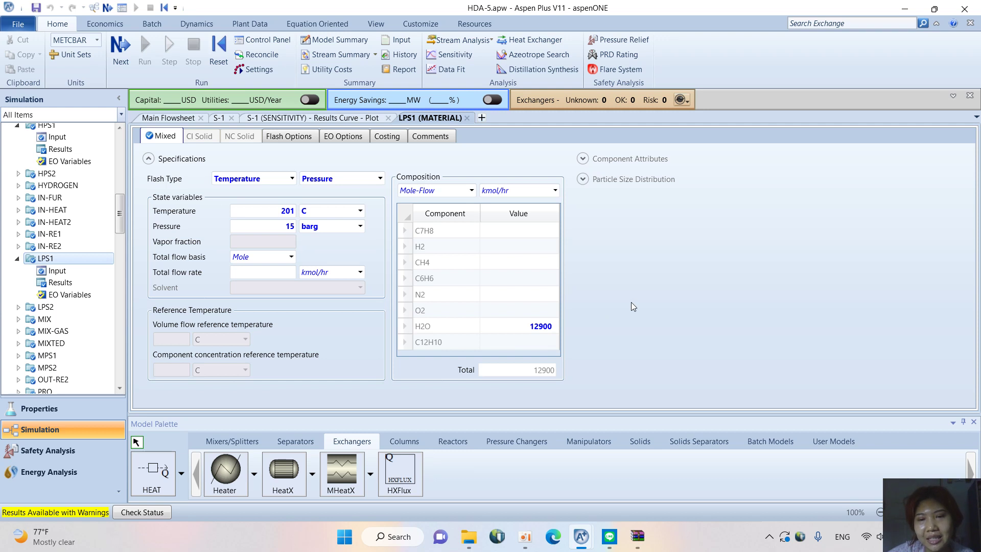
left_click(554, 329)
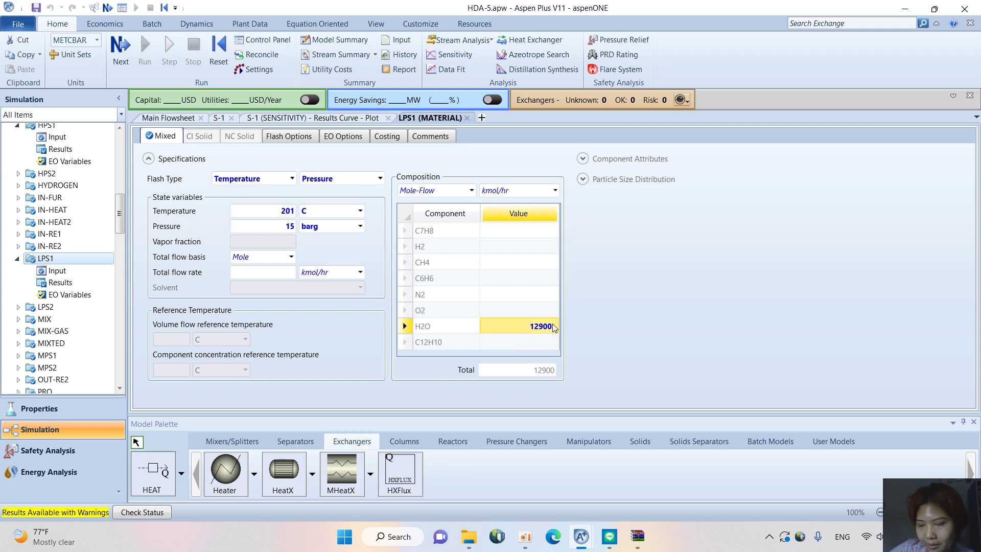
type("129")
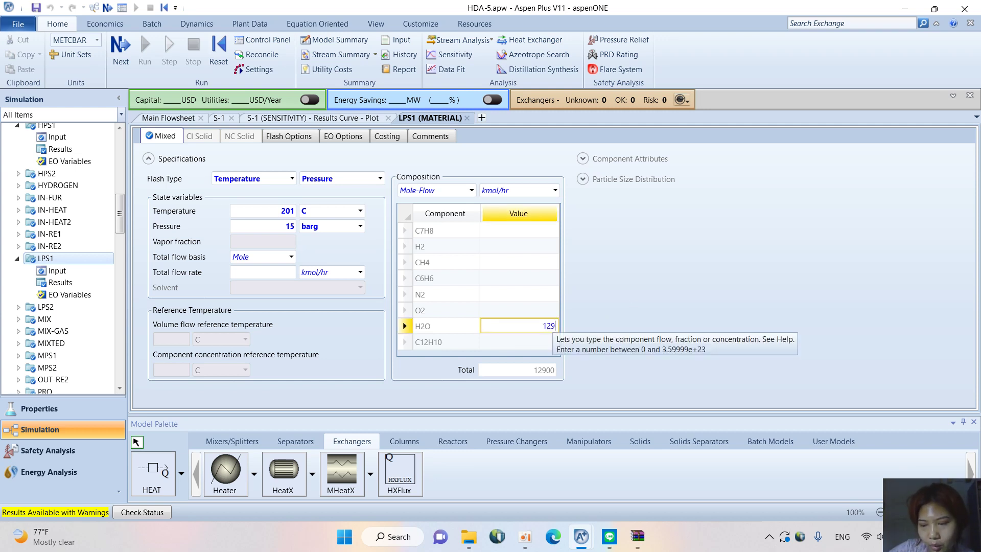
key("Return")
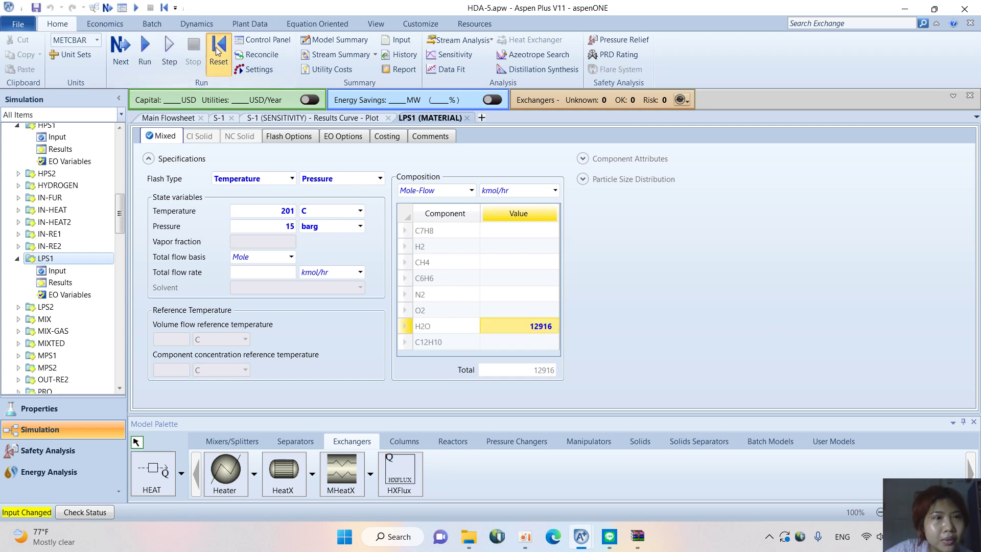
Reinitialize and rerun the simulation with the new LPS1 flow, dismissing the low-battery notice
left_click(219, 51)
left_click(438, 300)
left_click(565, 283)
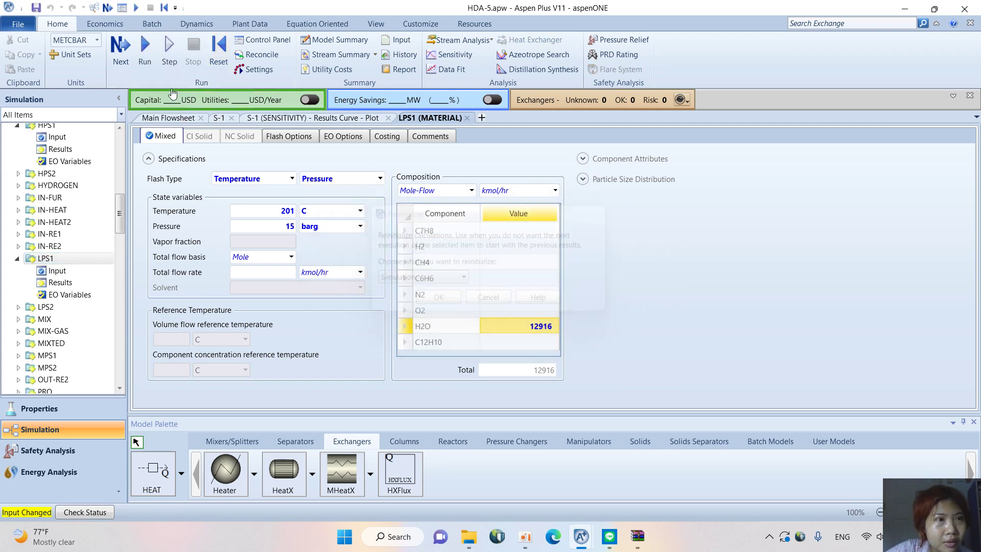
left_click(145, 48)
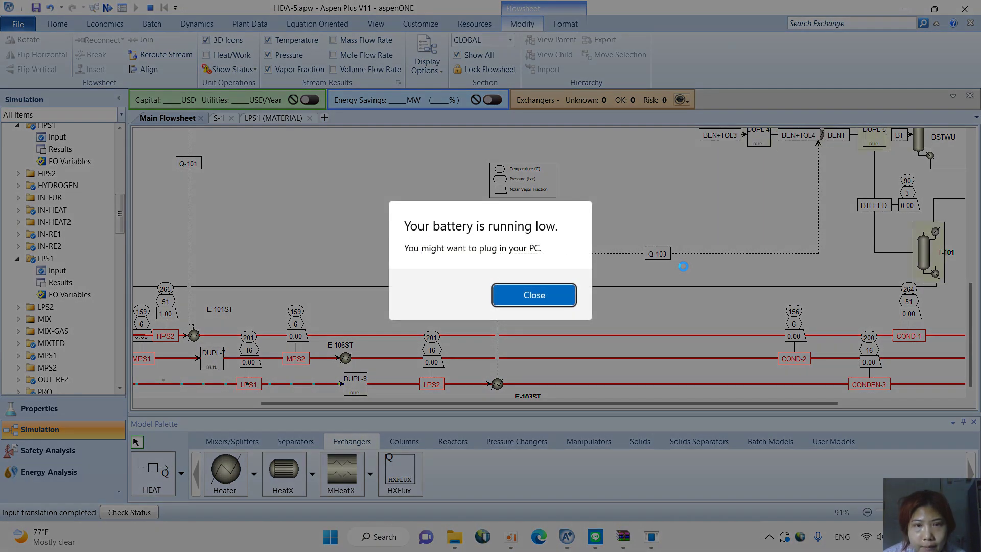
left_click(510, 300)
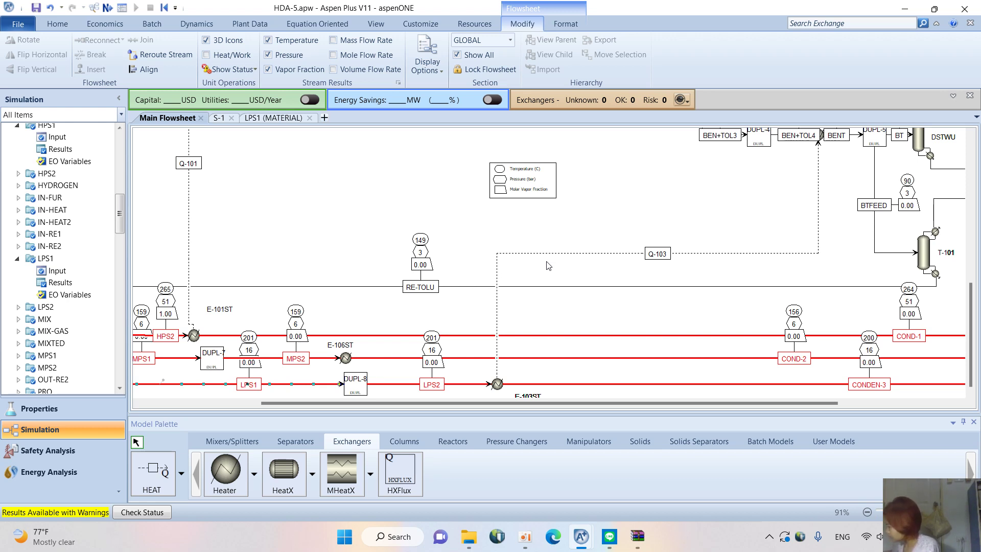
Examine the BENT temperature after E-103SS and the cooling water lines serving E-102 and E-105 on the main flowsheet
scroll(557, 330, "down", 1)
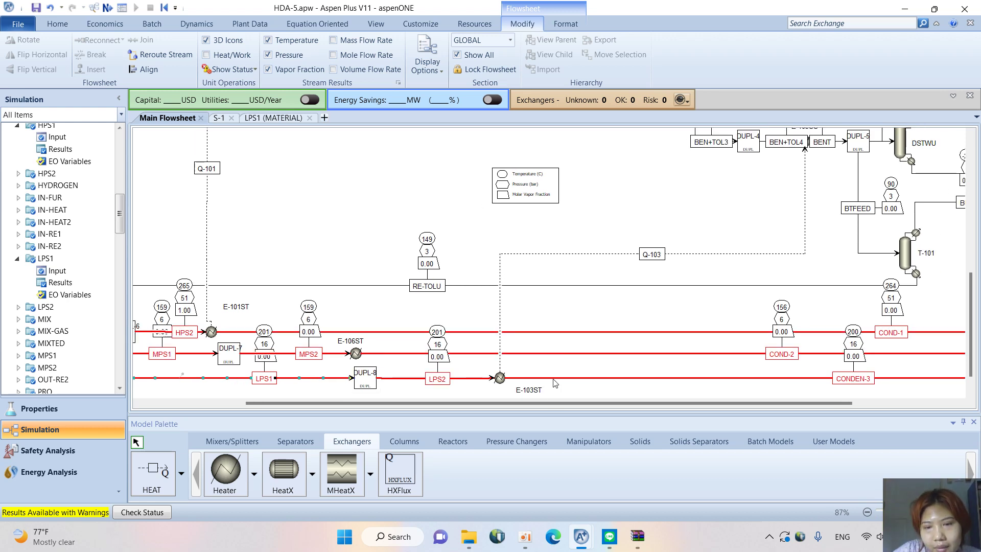
left_click_drag(557, 403, 624, 403)
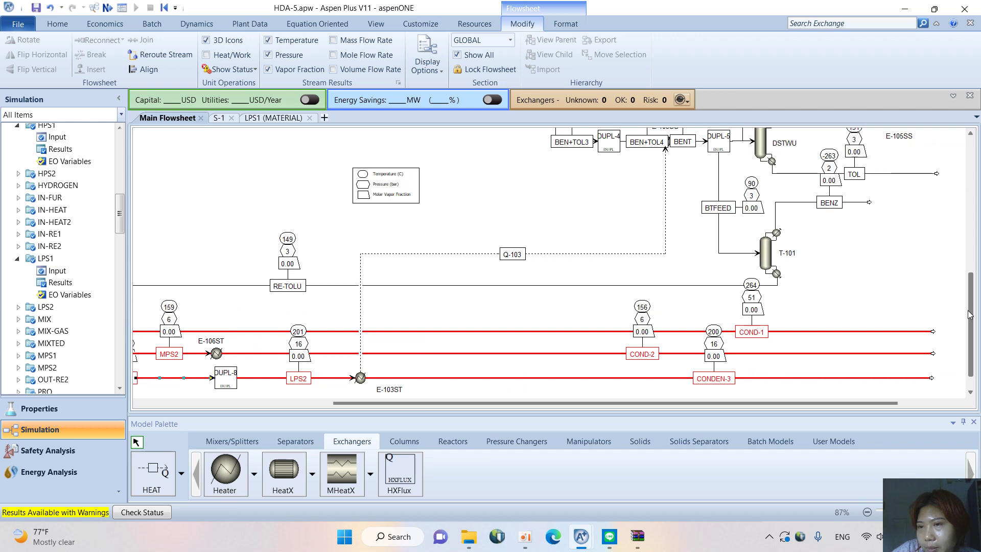
scroll(954, 276, "up", 3)
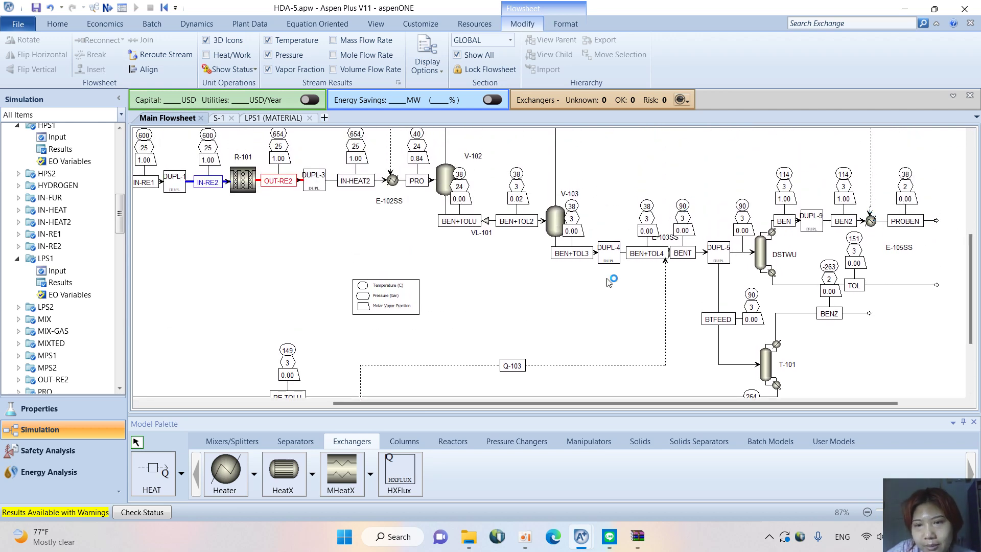
scroll(567, 280, "down", 2)
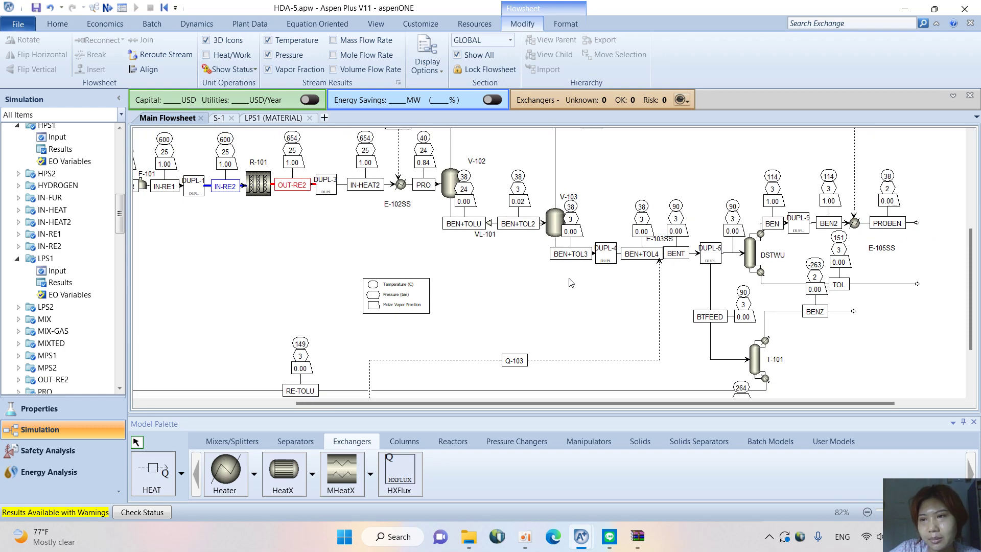
left_click_drag(972, 261, 973, 148)
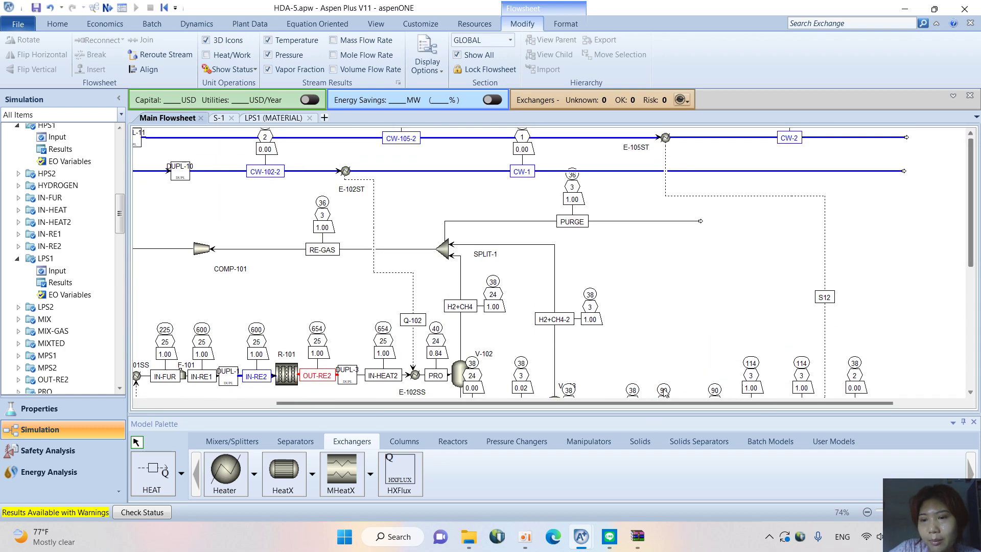
left_click_drag(649, 403, 525, 403)
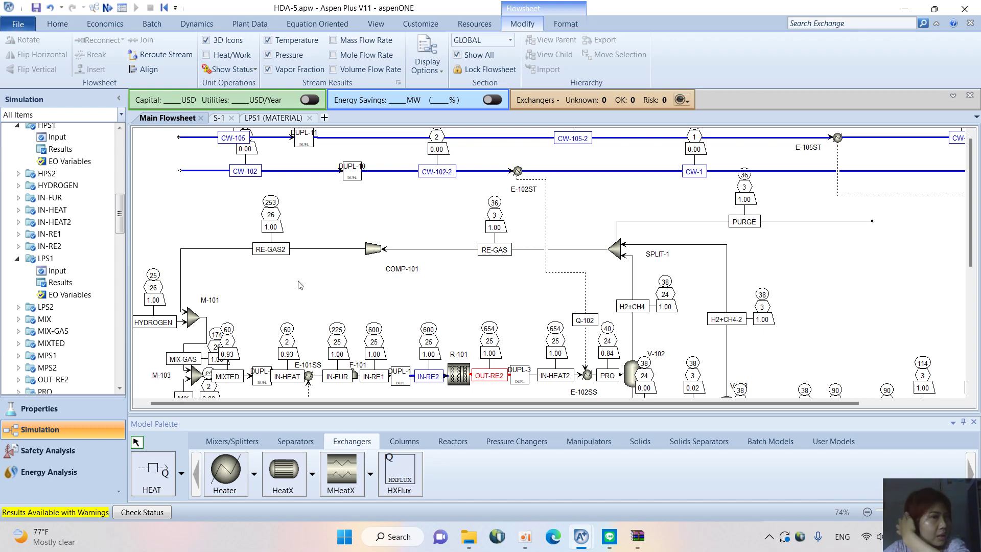
Check the cooling water stream name on the main flowsheet and change the manipulated variable's stream in S-1 to CW-102
left_click(219, 118)
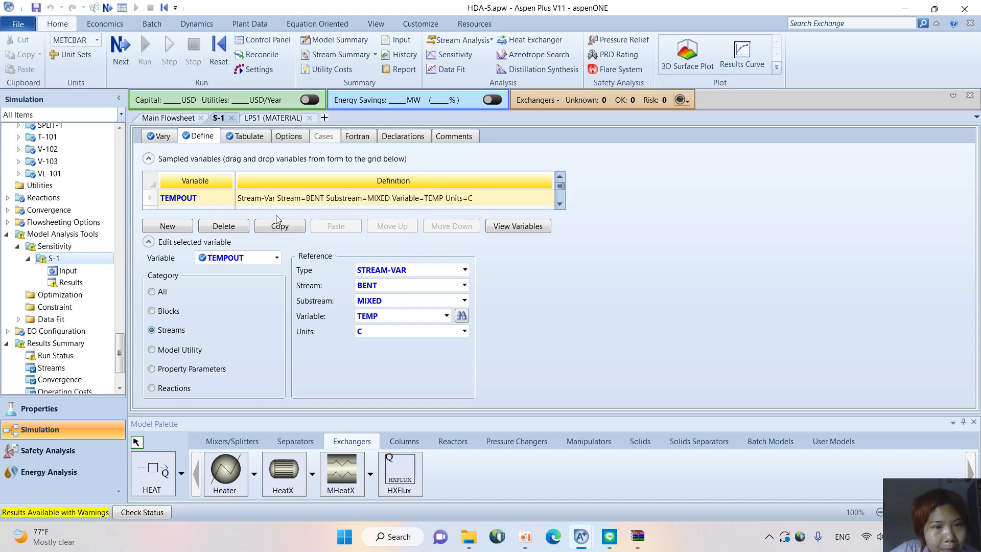
left_click(171, 137)
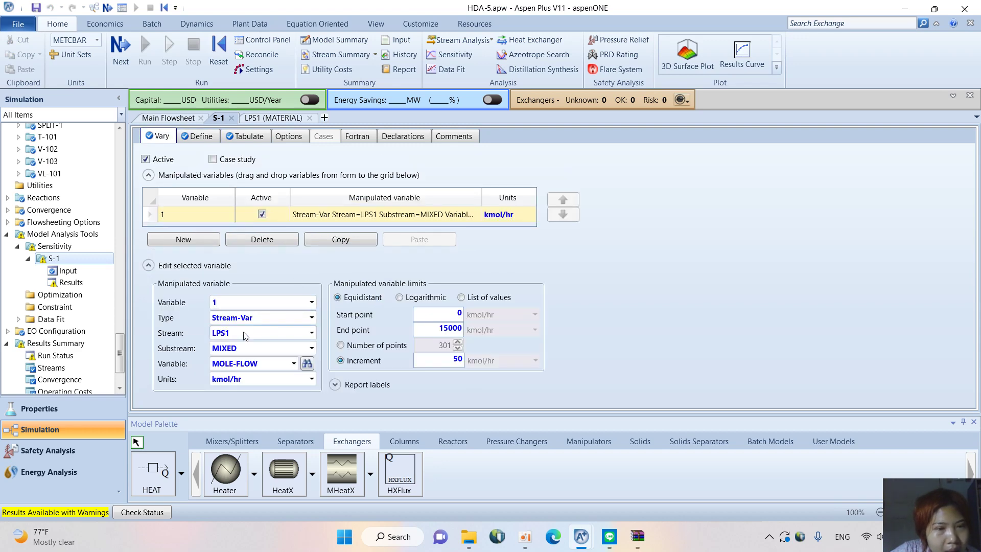
left_click(169, 119)
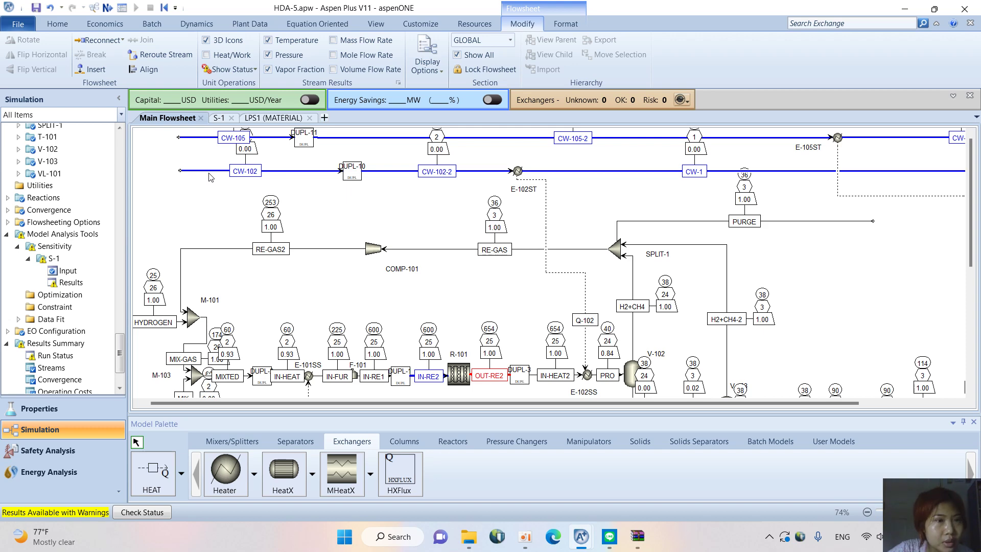
left_click(220, 118)
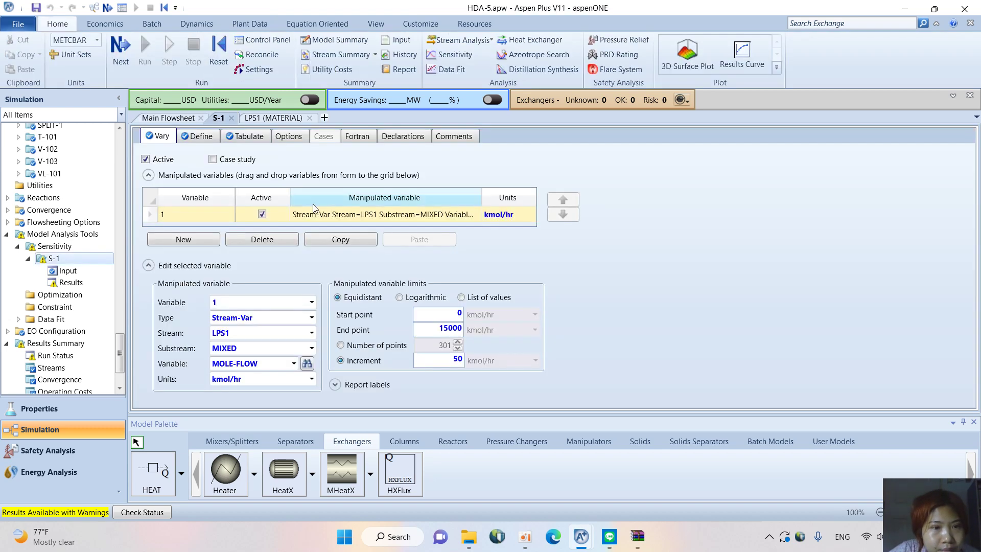
left_click(311, 333)
scroll(275, 358, "up", 8)
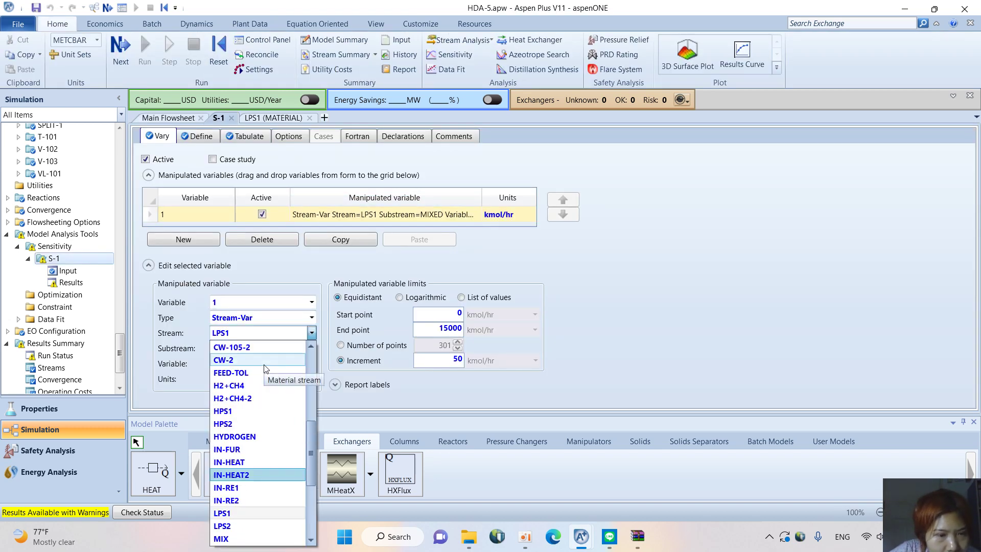
left_click(255, 427)
left_click(335, 385)
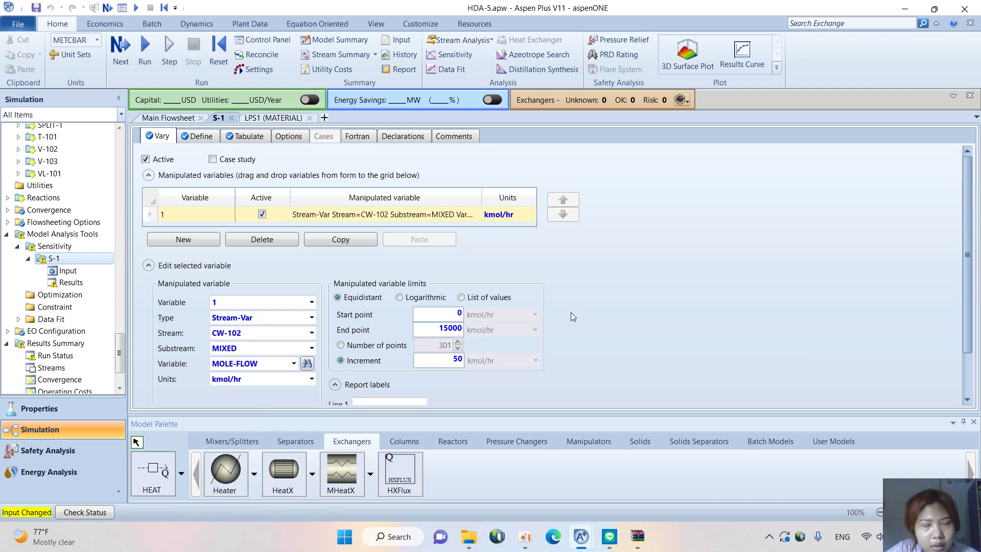
Set the manipulated variable limits to an end point of 40000 kmol/hr and an increment of 100 kmol/hr
left_click_drag(463, 329, 427, 328)
type("400")
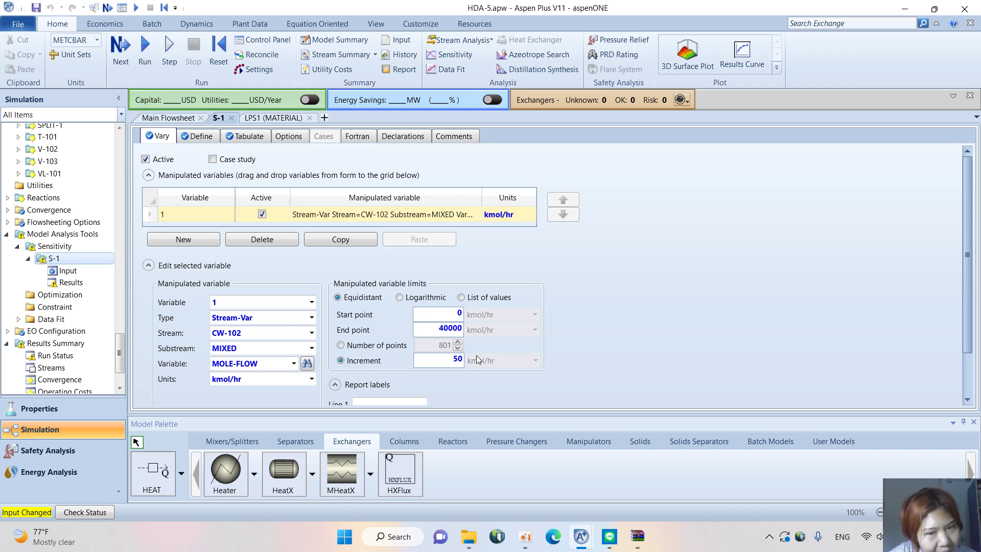
double_click(460, 359)
type("100")
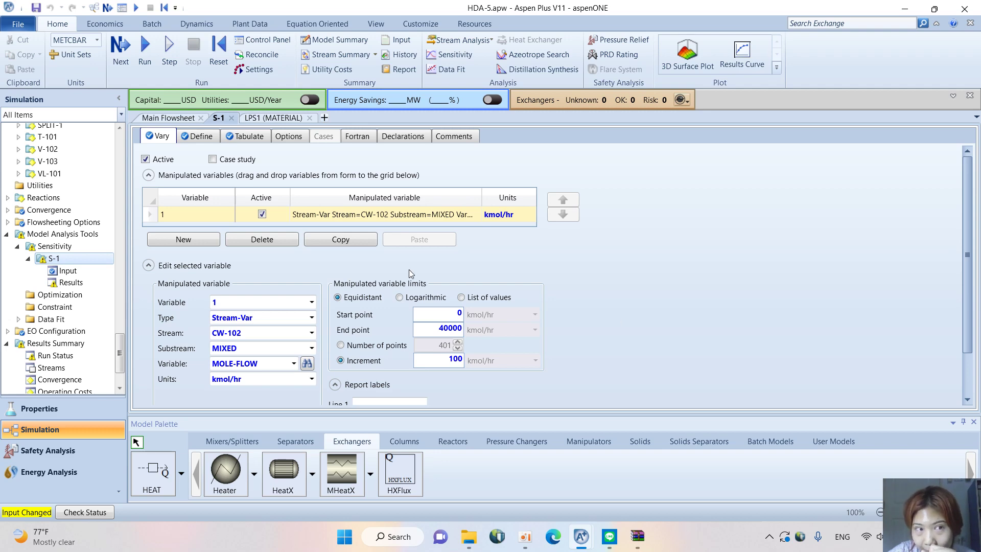
Check the stream leaving E-102SS on the main flowsheet and change the TEMPOUT variable's stream in S-1 to PRO
left_click(209, 139)
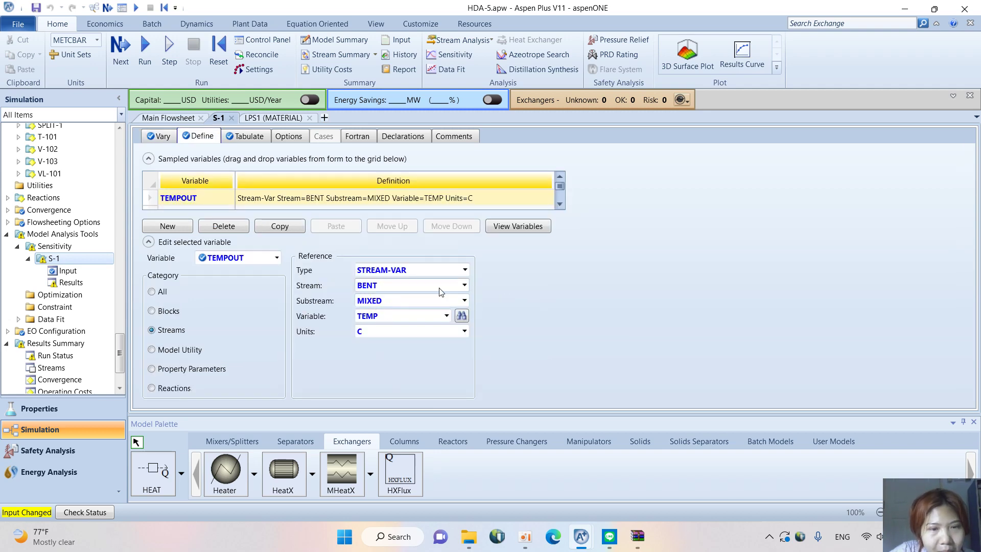
left_click(167, 118)
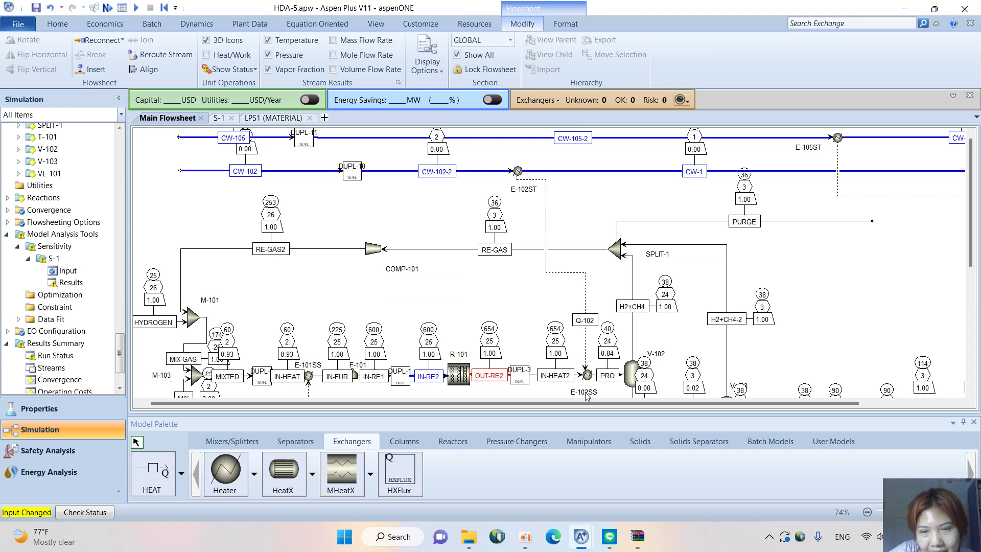
left_click(218, 117)
left_click(464, 286)
scroll(403, 390, "down", 4)
scroll(403, 390, "down", 3)
left_click(381, 436)
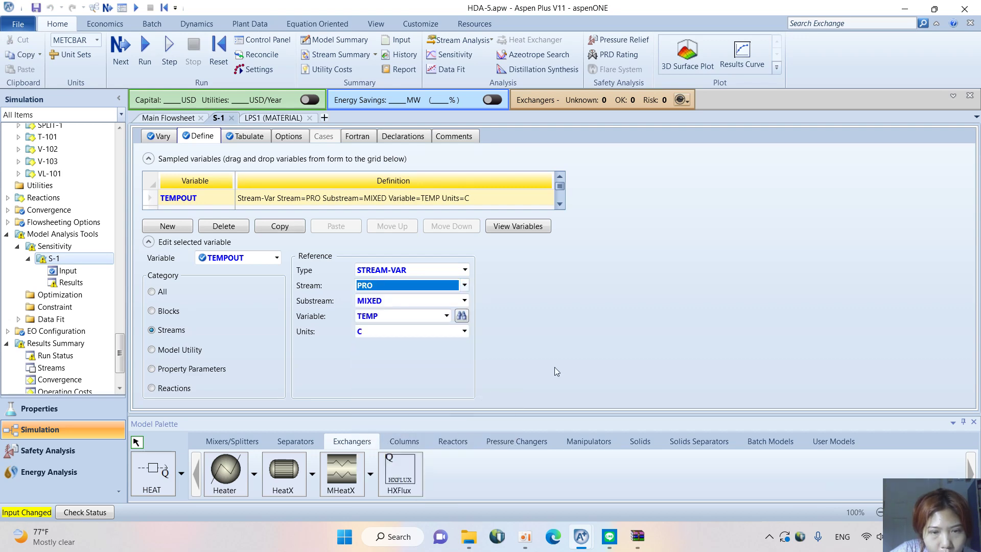
Reinitialize the simulation and rerun it with the updated S-1 sensitivity setup
left_click(219, 51)
left_click(439, 300)
left_click(568, 300)
key("Return")
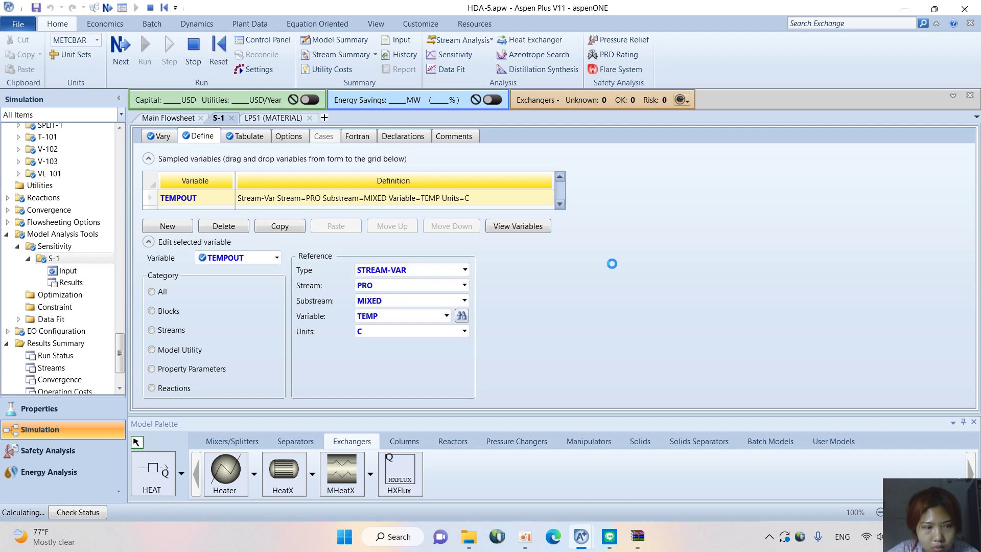
Plot the S-1 results curve and use the tracker to read the CW-102 mole flow at about 40 °C TEMPOUT
left_click(744, 55)
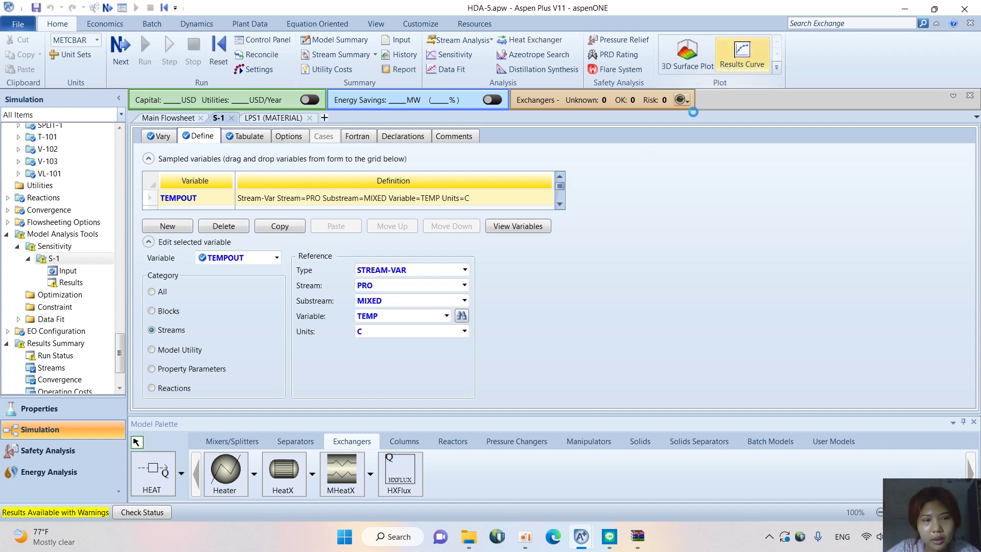
left_click(495, 398)
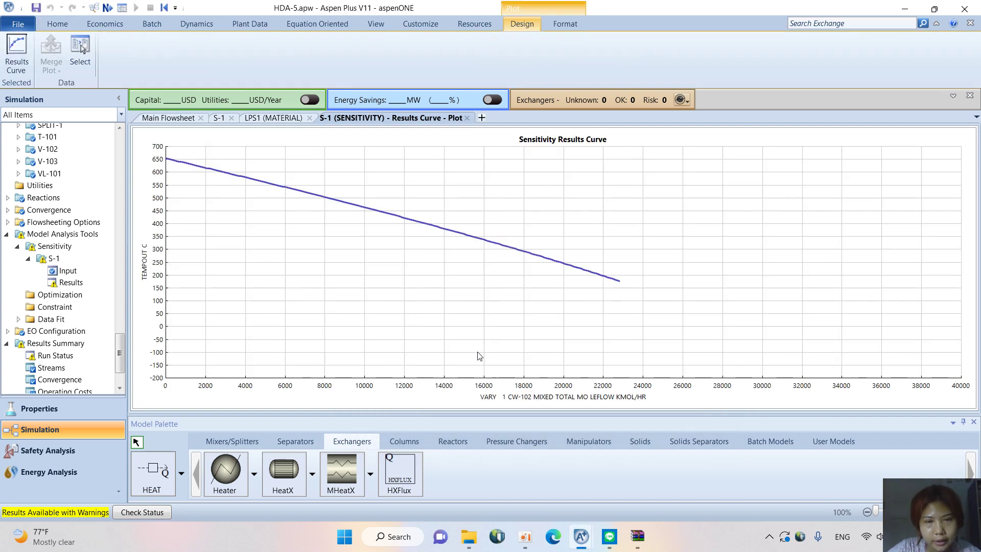
right_click(395, 257)
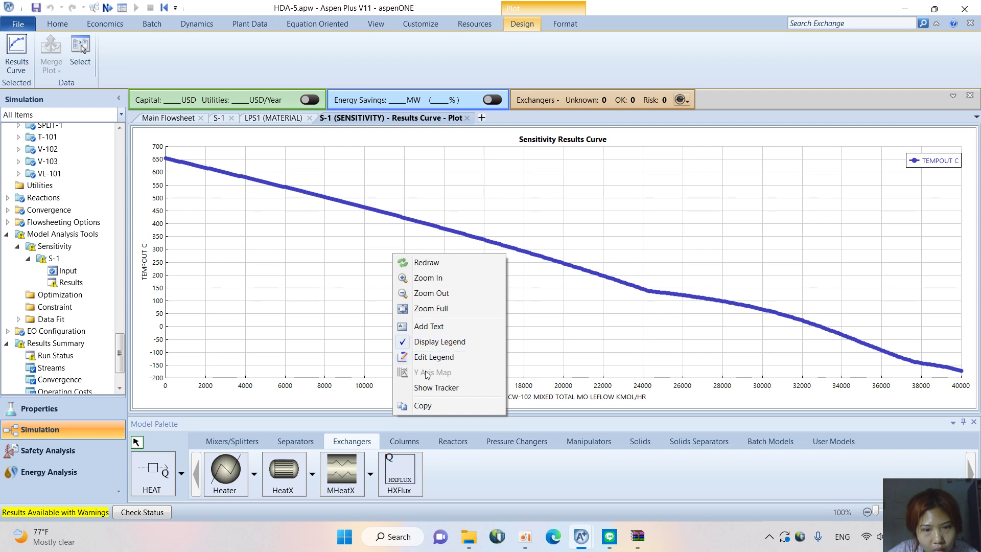
left_click(429, 387)
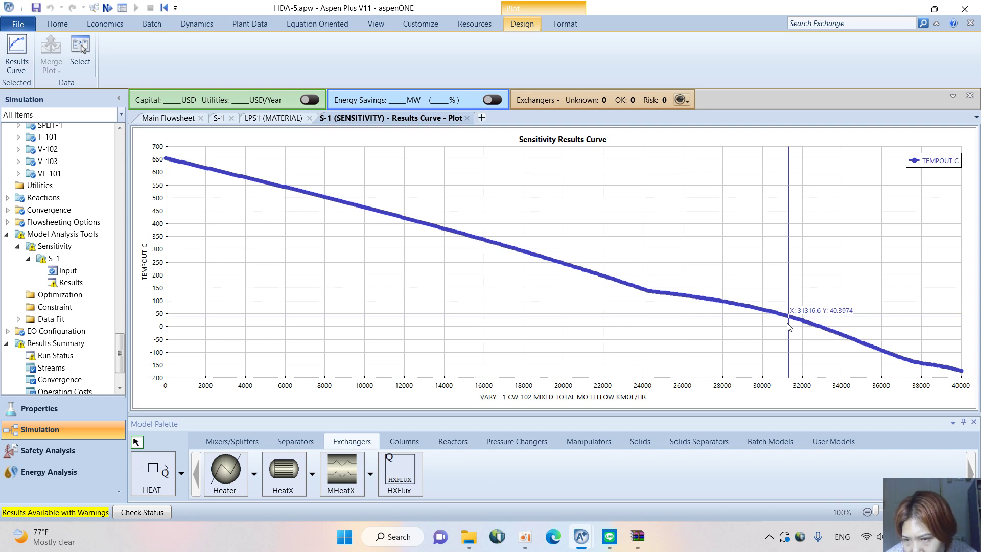
Set the H2O mole flow of stream CW-102 to 31316 kmol/hr
left_click(171, 118)
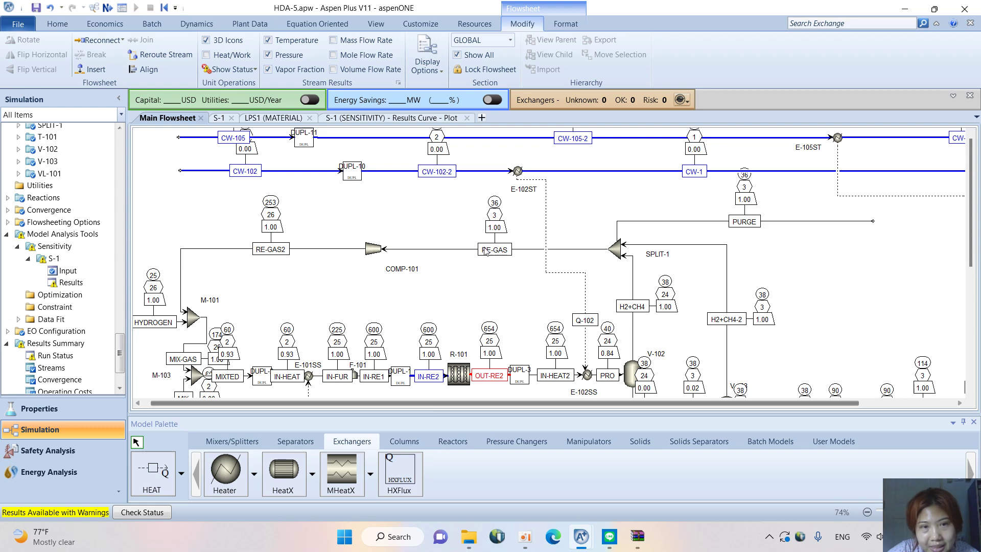
double_click(322, 172)
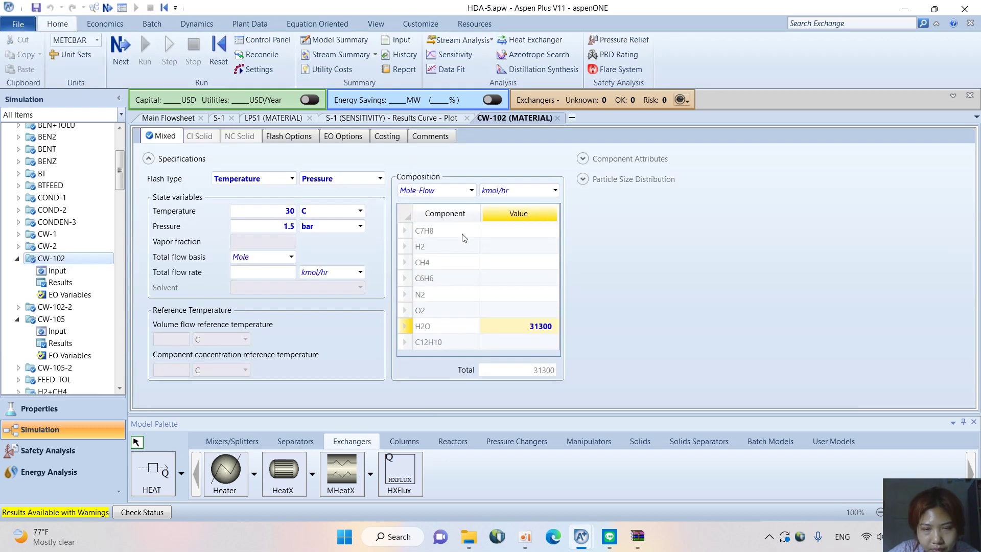
left_click(554, 329)
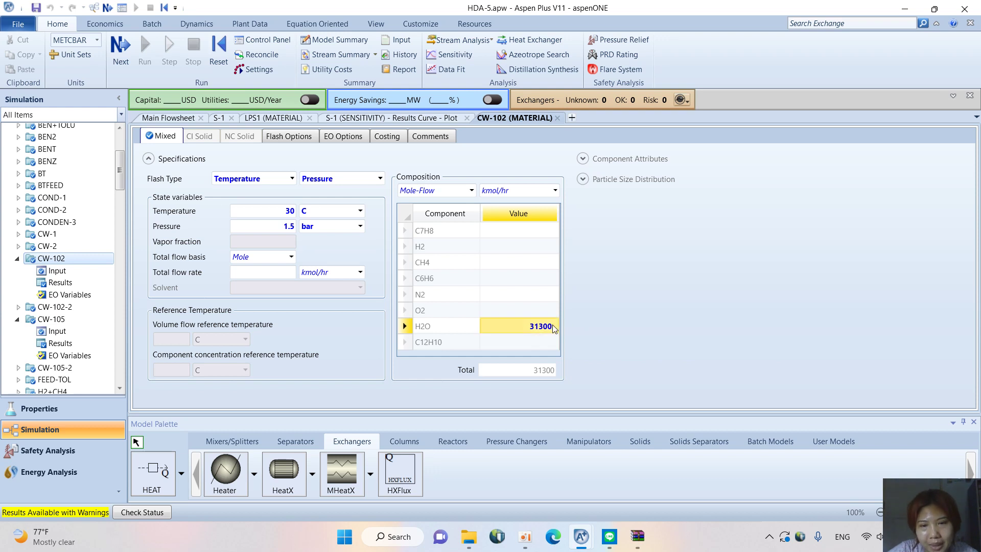
type("313")
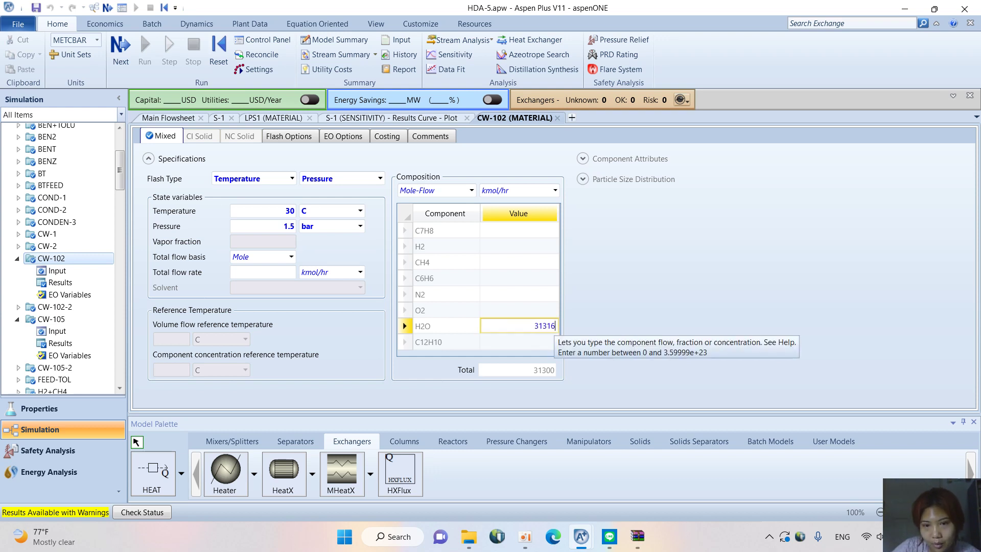
key("Return")
Reinitialize and rerun the simulation, and check the PRO temperature on the main flowsheet
key("shift+F5")
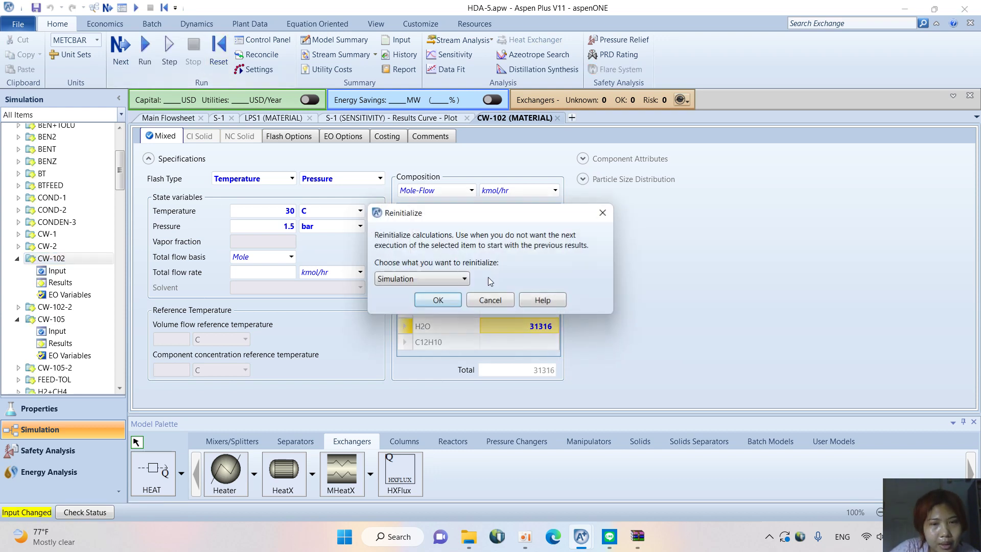
left_click(438, 299)
left_click(440, 300)
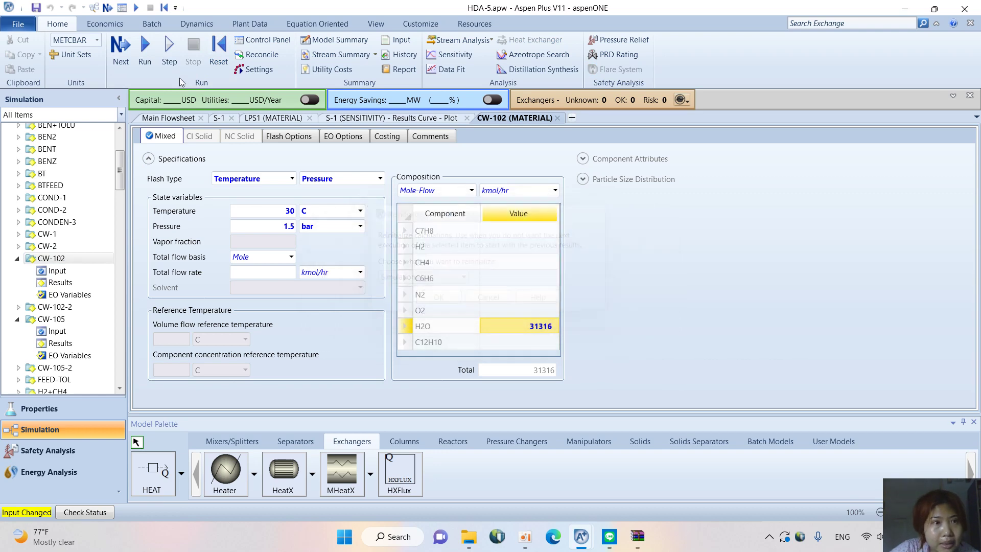
left_click(147, 54)
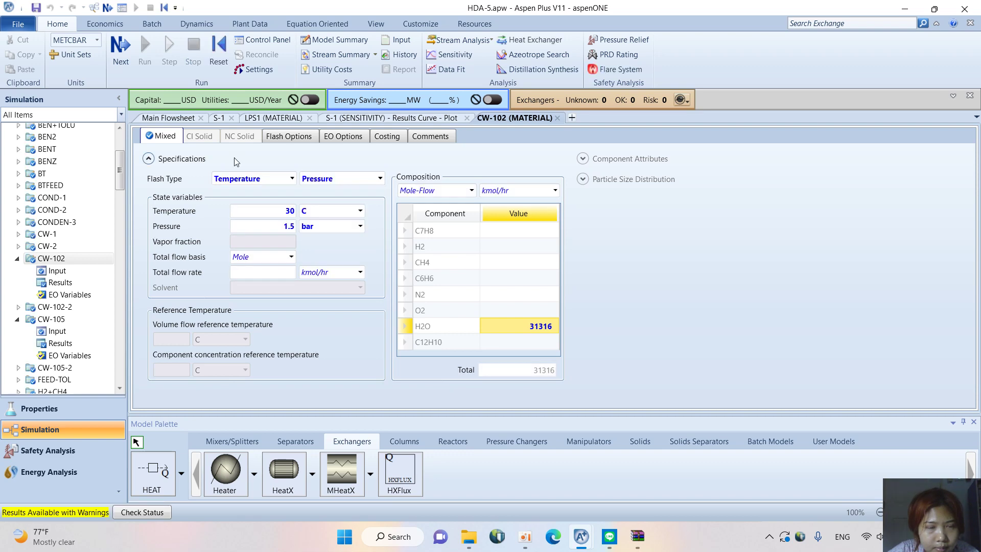
left_click(168, 118)
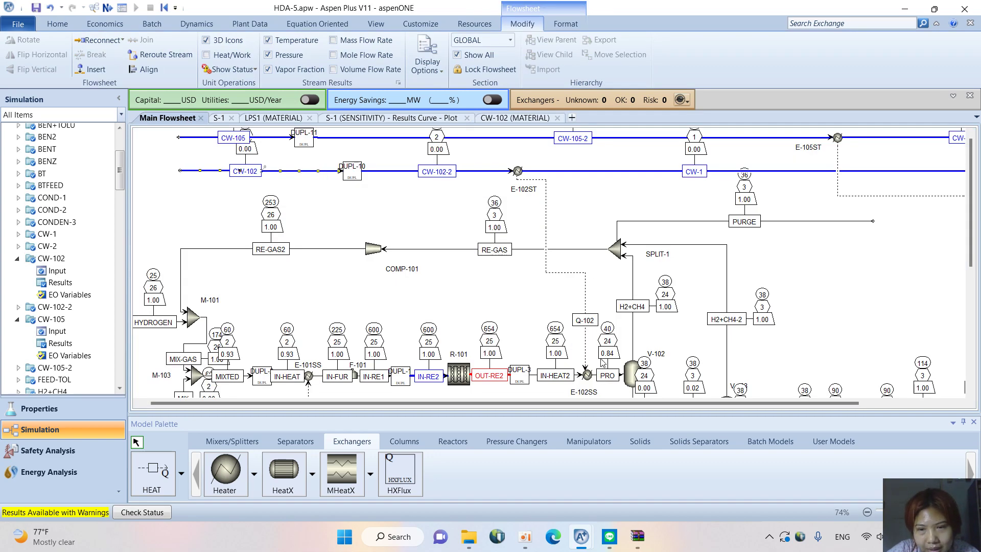
Disconnect the destination end of heat stream S12 from E-105SS on the main flowsheet
left_click_drag(503, 404, 621, 403)
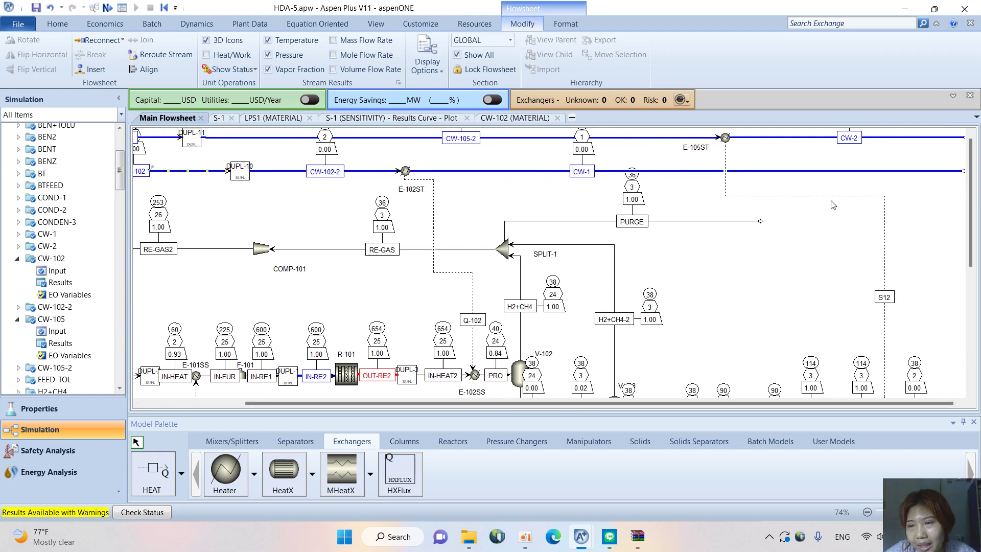
mouse_move(975, 237)
left_mouse_down()
mouse_move(975, 288)
mouse_move(974, 209)
mouse_move(972, 255)
left_mouse_up()
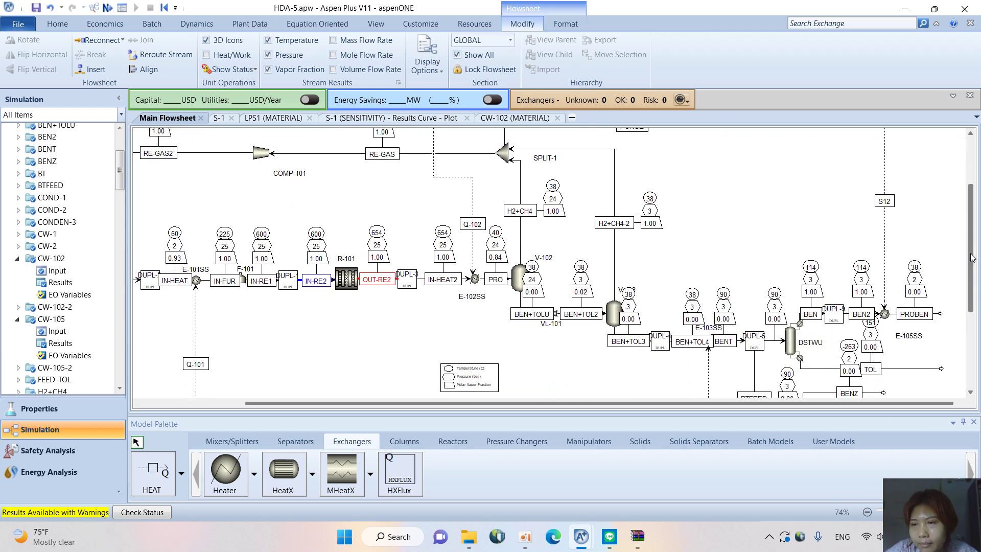
left_click(885, 306)
right_click(884, 305)
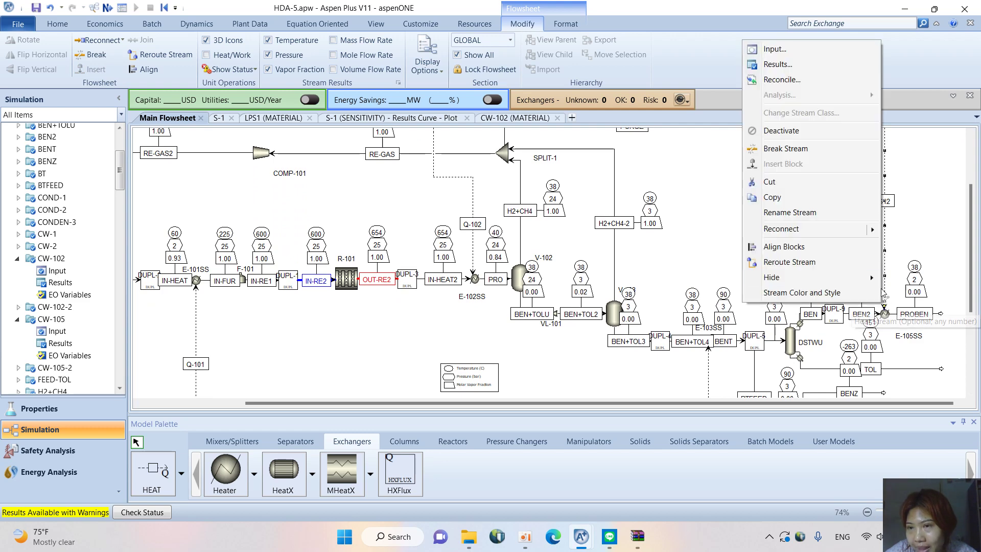
mouse_move(833, 229)
left_click(705, 232)
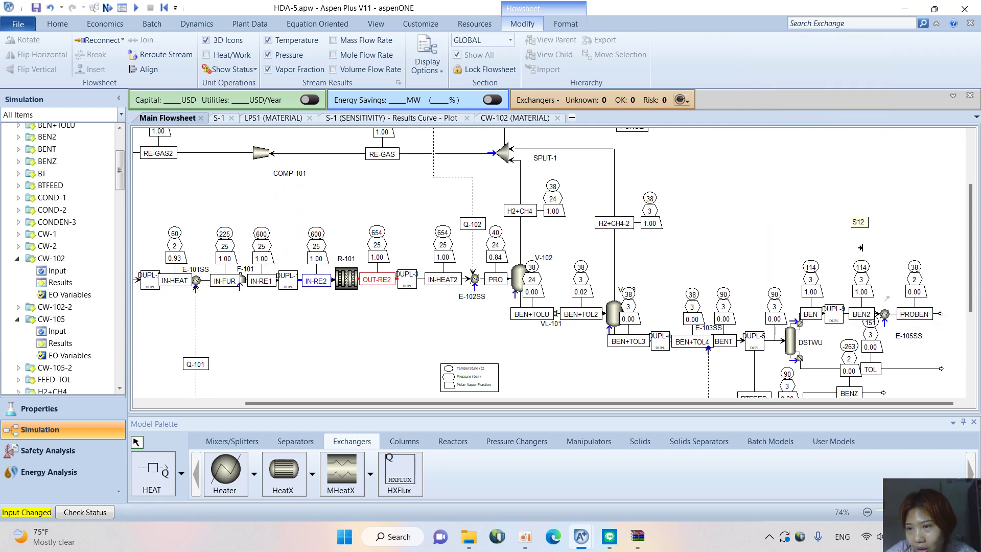
scroll(863, 227, "up", 5)
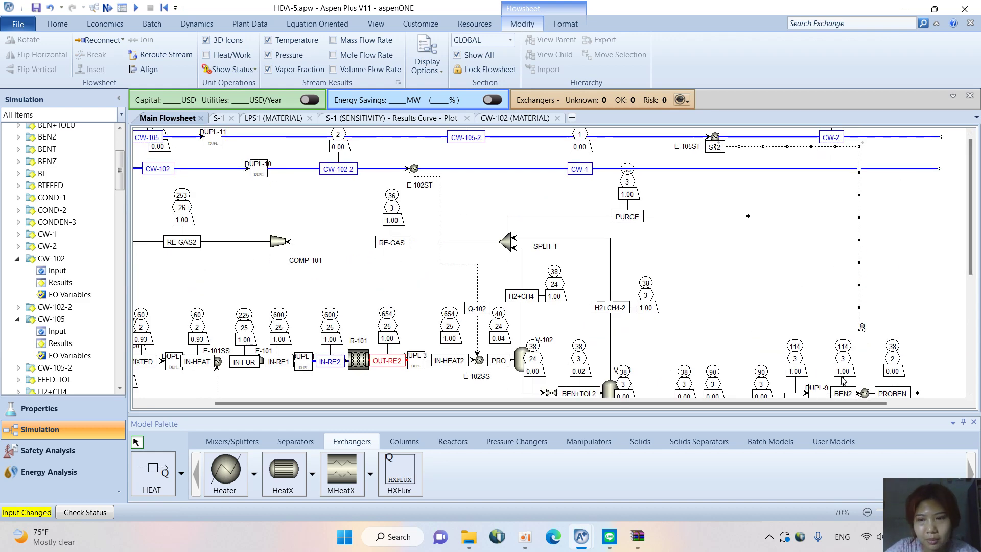
Set the H2O mole flow of stream CW-105 to 1000 kmol/hr and reinitialize the simulation
left_click_drag(822, 407, 627, 406)
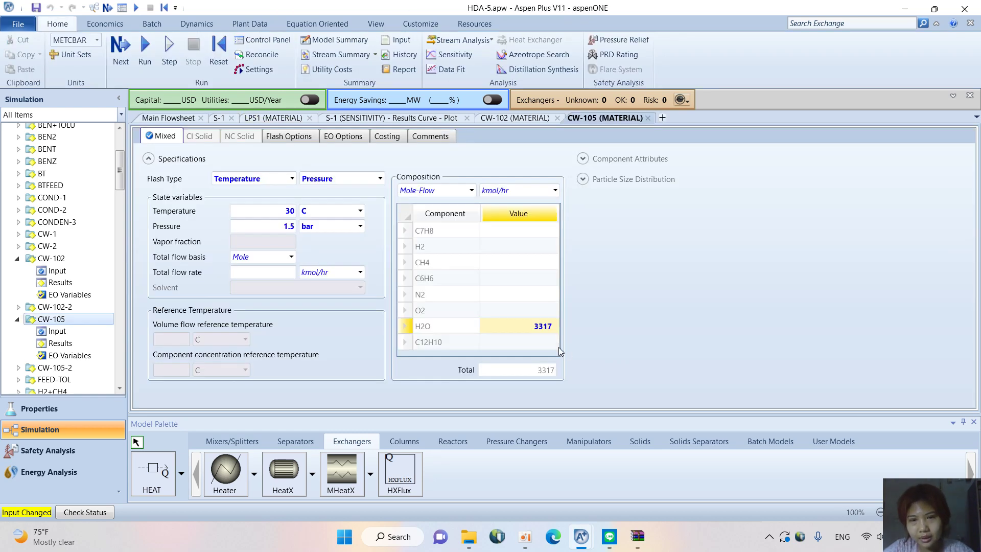
left_click(550, 325)
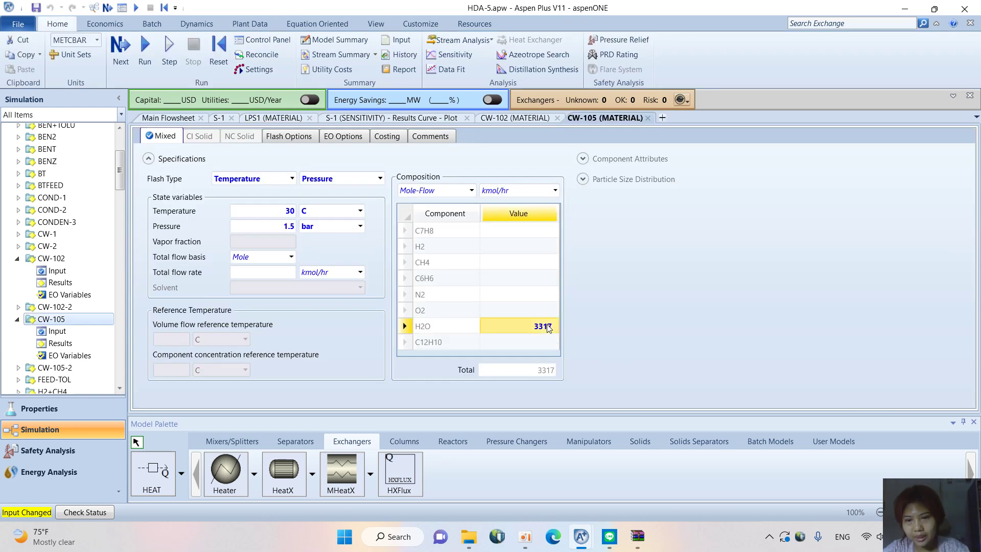
key("BackSpace")
type("1000")
key("Return")
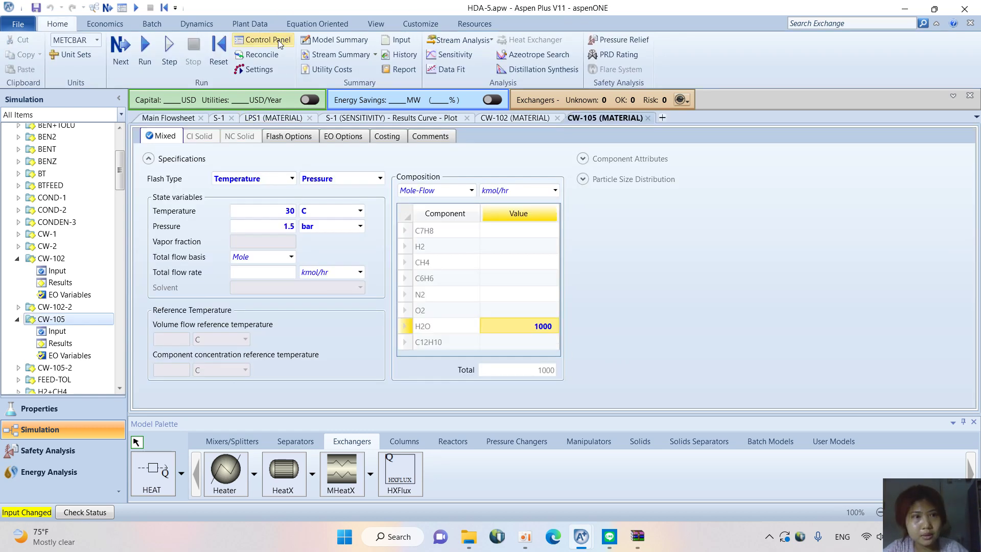
left_click(219, 54)
left_click(457, 305)
key("Return")
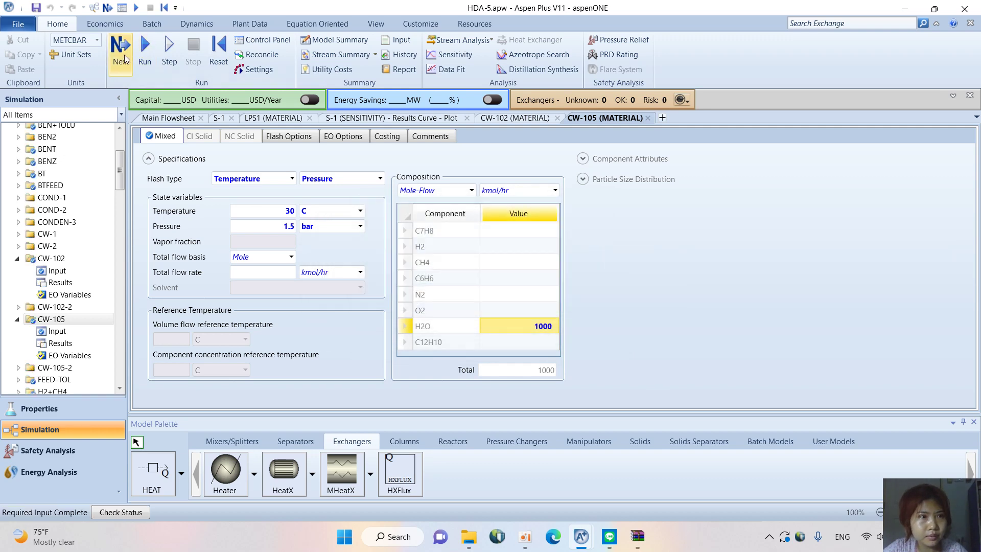
Reconnect the destination of heat stream S12 to the heat inlet of E-105SS on the main flowsheet
left_click(165, 119)
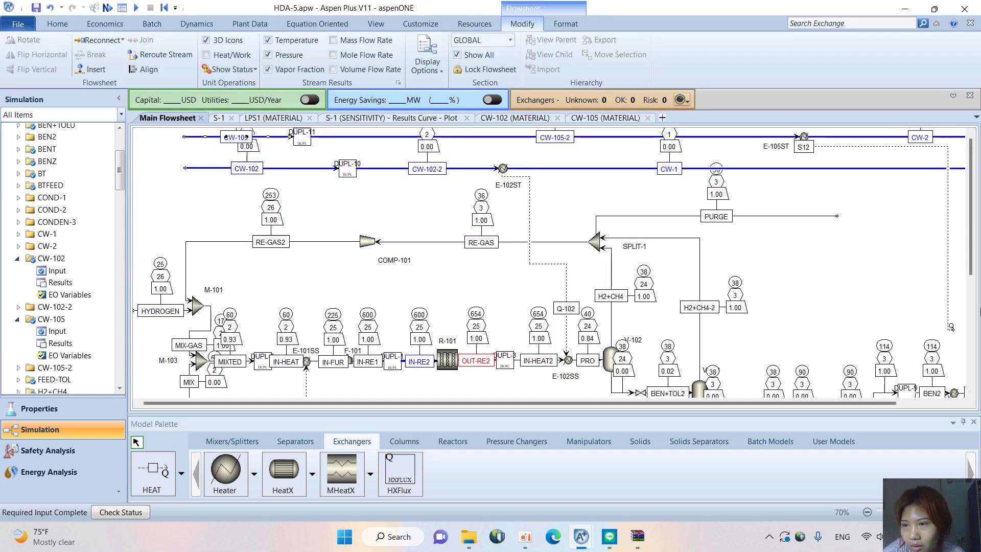
scroll(972, 271, "right", 3)
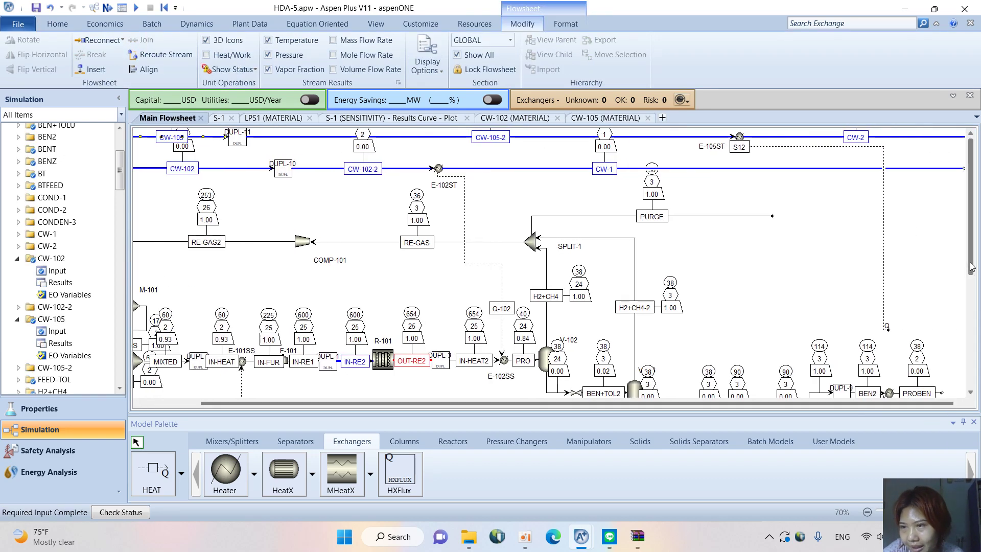
left_click_drag(972, 266, 972, 331)
right_click(885, 203)
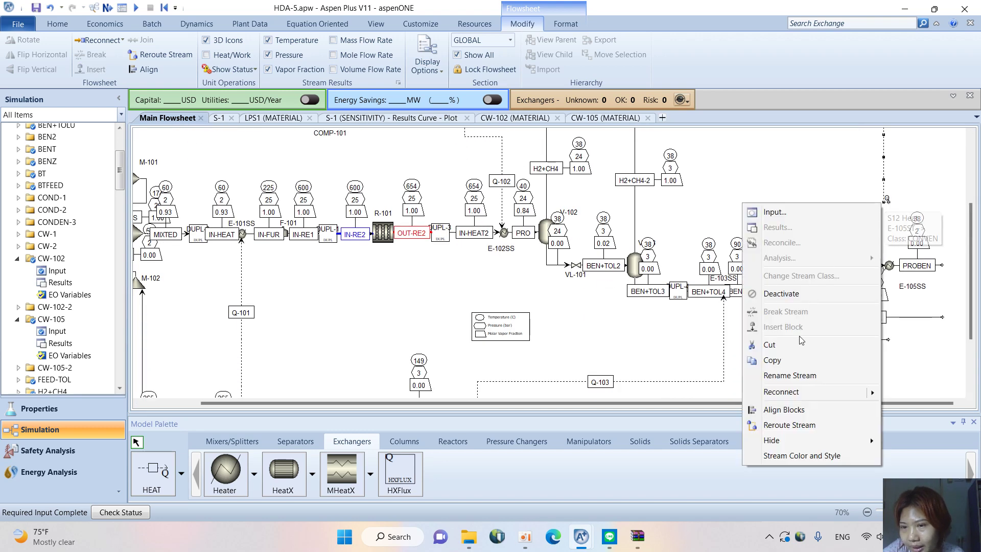
mouse_move(864, 392)
left_click(675, 395)
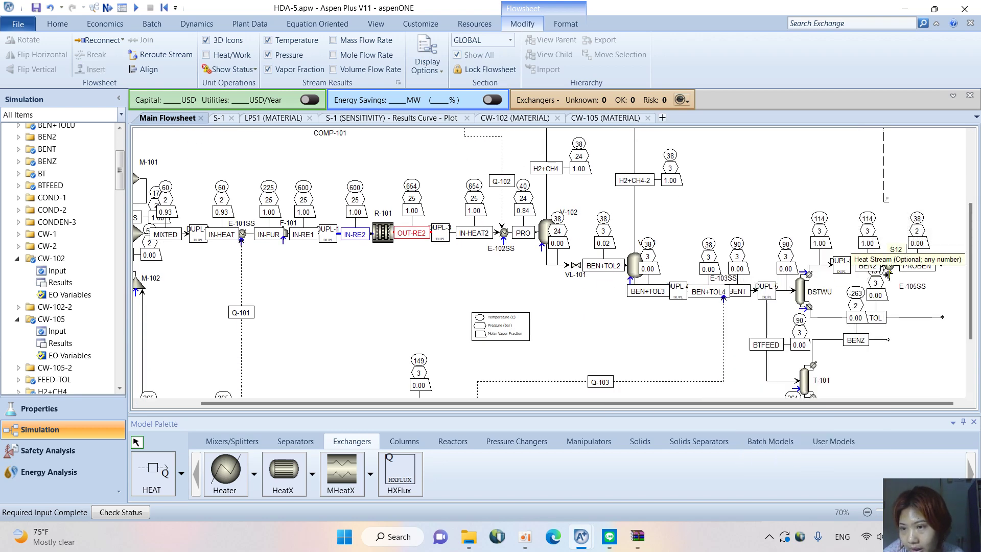
left_click(891, 250)
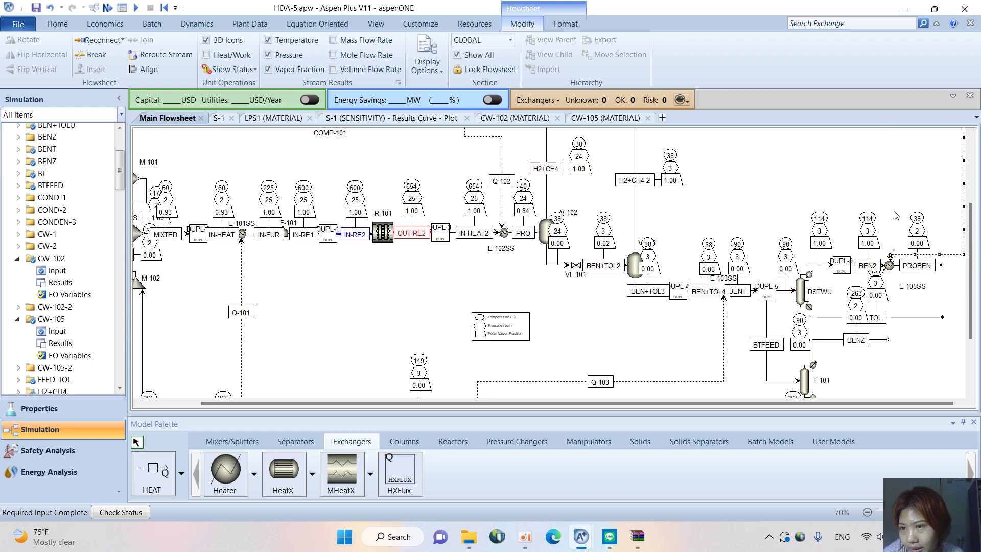
left_click(940, 233)
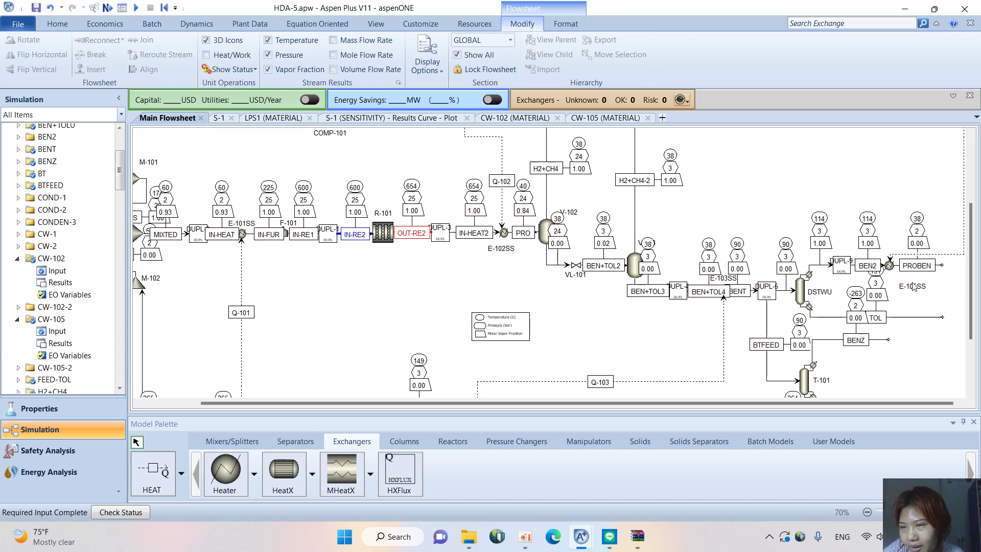
Straighten the vertical run of heat stream S12 above E-105SS and run the simulation
scroll(886, 309, "down", 1)
left_click_drag(978, 320, 979, 243)
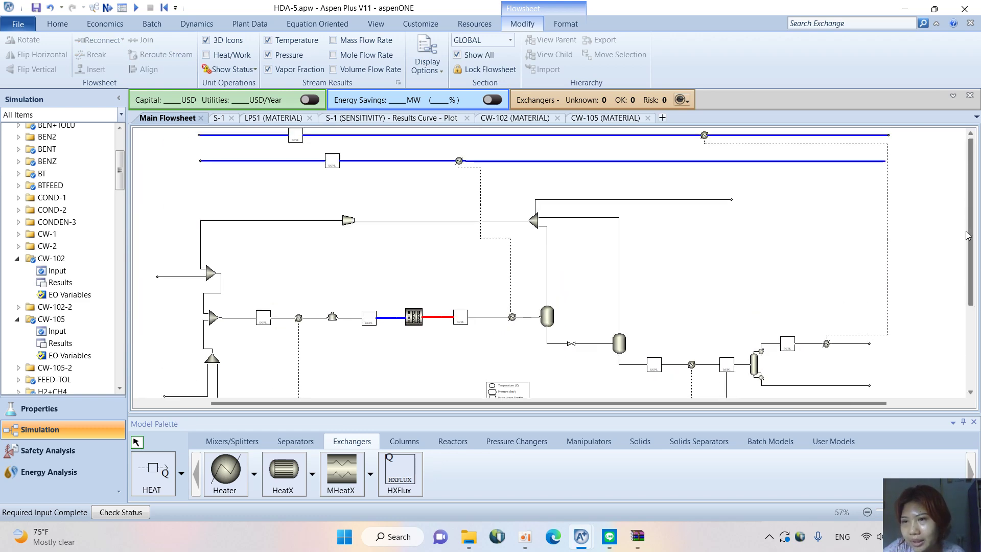
left_click_drag(890, 240, 828, 240)
left_click(937, 251)
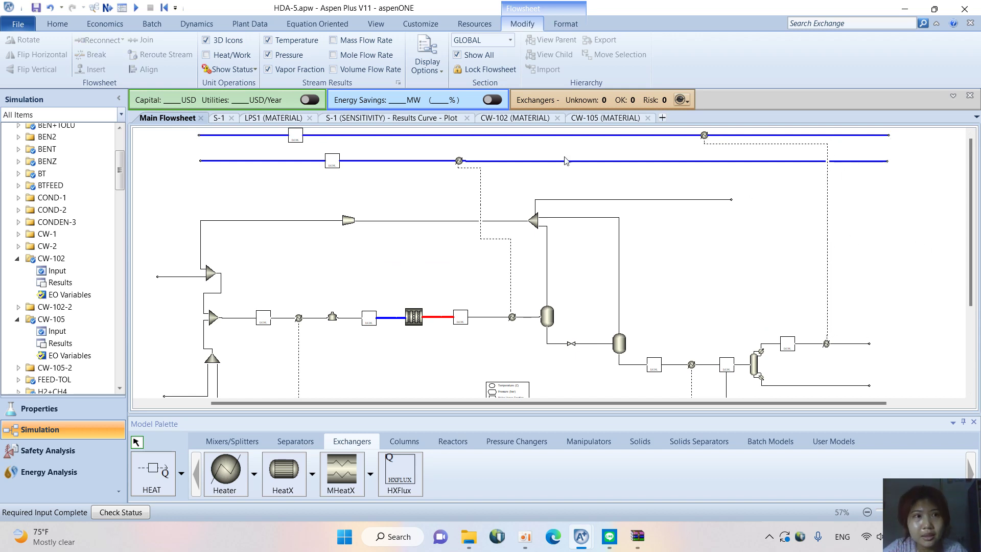
left_click(137, 7)
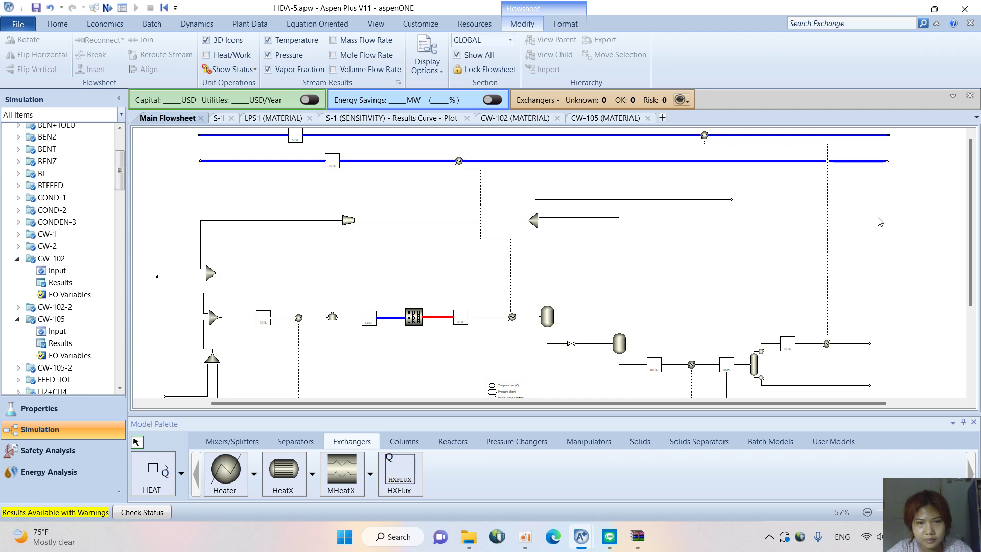
Check the PROBEN temperature after E-105SS on the flowsheet and close the CW-102 and CW-105 stream forms
scroll(871, 260, "up", 2)
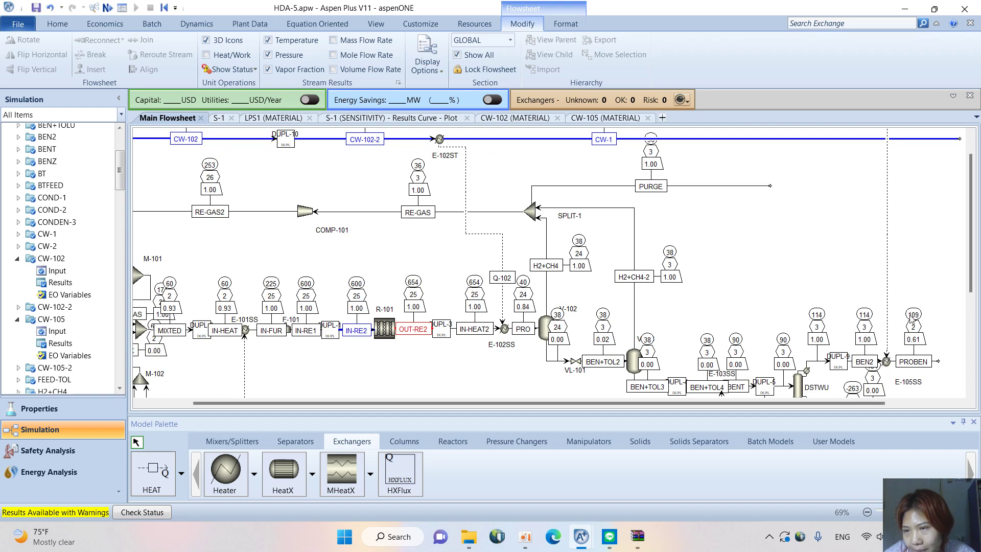
scroll(970, 261, "up", 1)
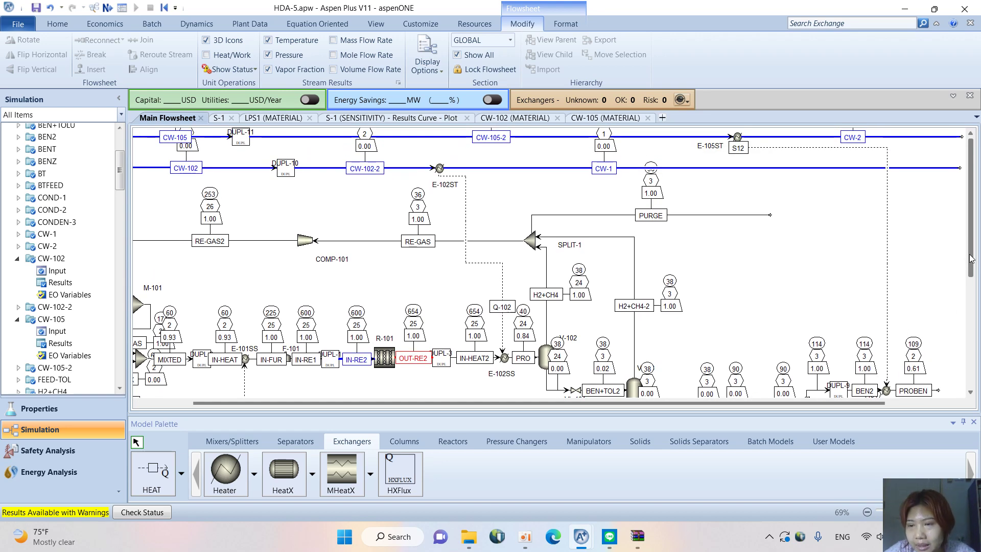
left_click_drag(971, 258, 971, 215)
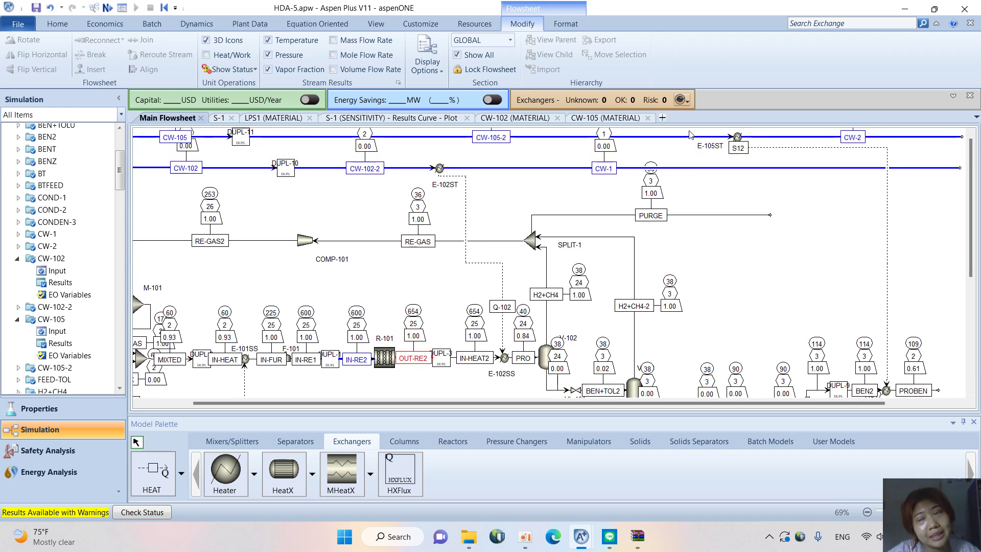
left_click(557, 118)
left_click(557, 117)
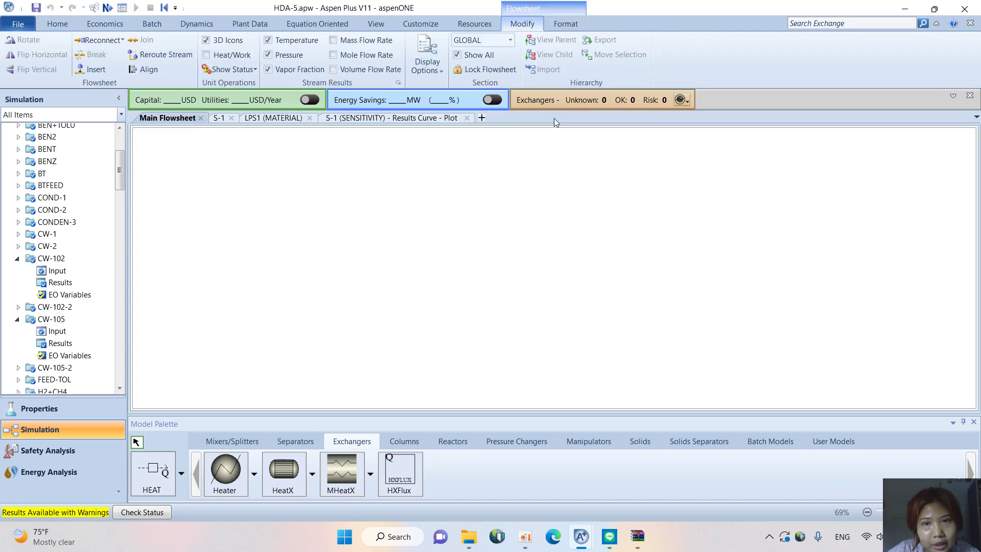
Close the old S-1 results curve plot and the LPS1 stream form
left_click(467, 118)
left_click(310, 118)
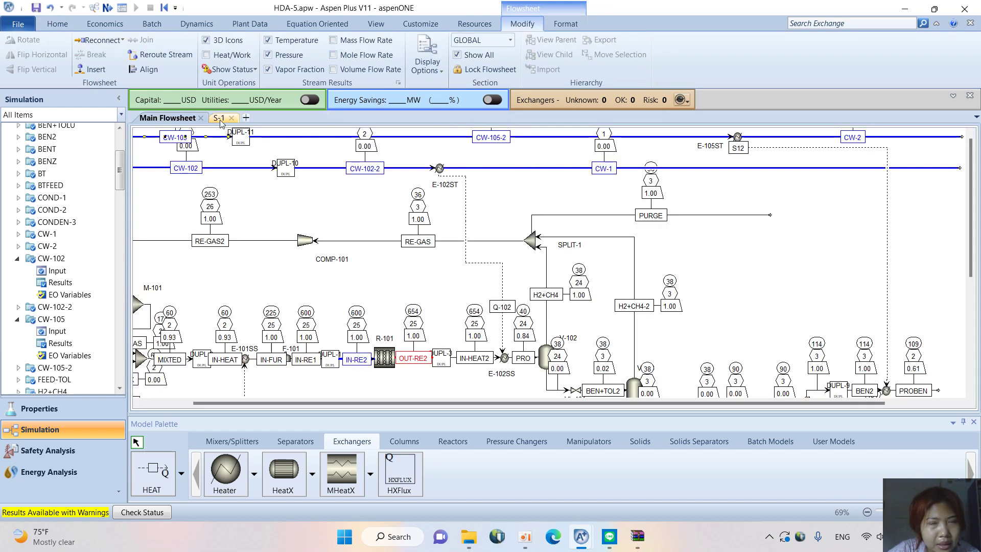
left_click_drag(563, 404, 514, 404)
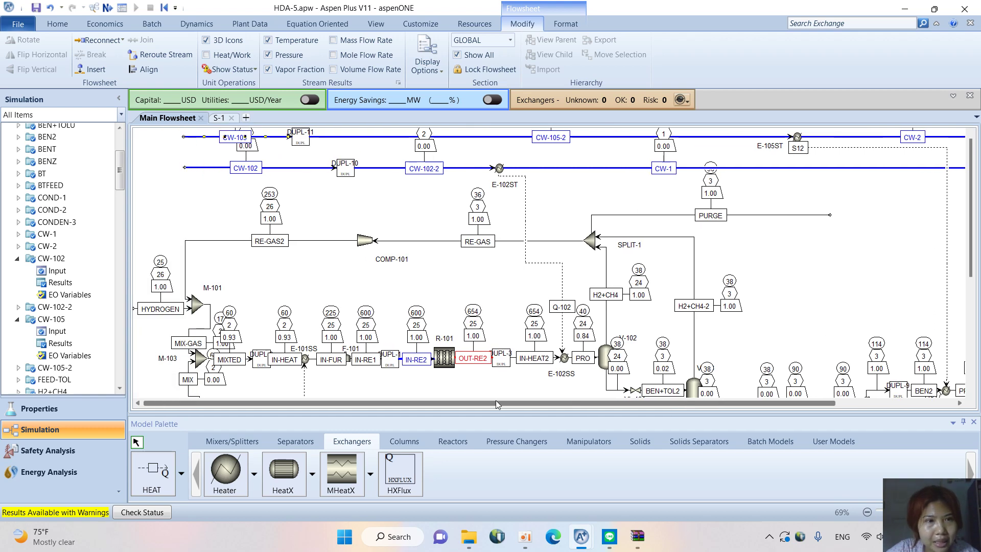
Make the S-1 sensitivity vary the mole flow of stream CW-105, with an end point of 4000 kmol/hr and an increment of 50 kmol/hr
left_click(207, 148)
left_click(220, 120)
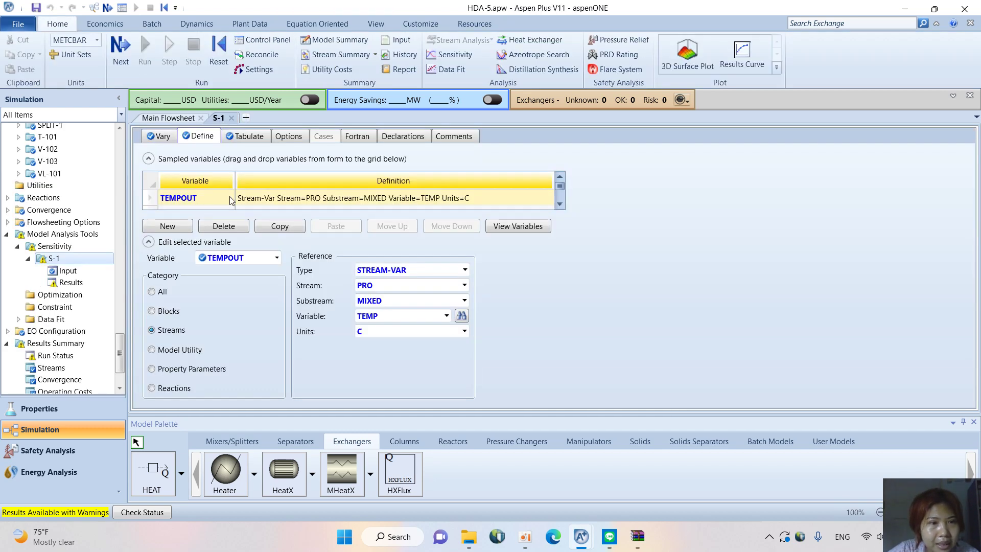
left_click(157, 136)
left_click(312, 332)
left_click(240, 380)
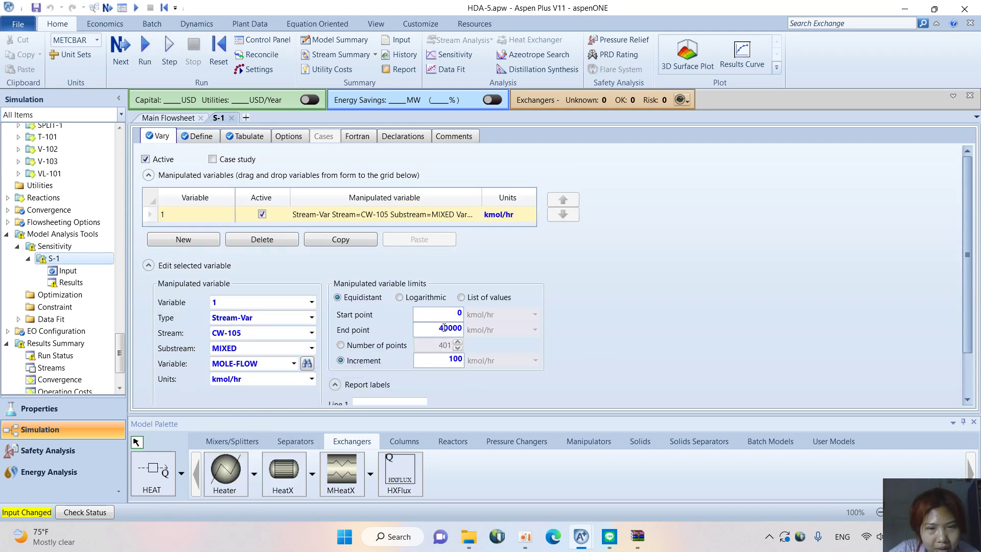
key("BackSpace")
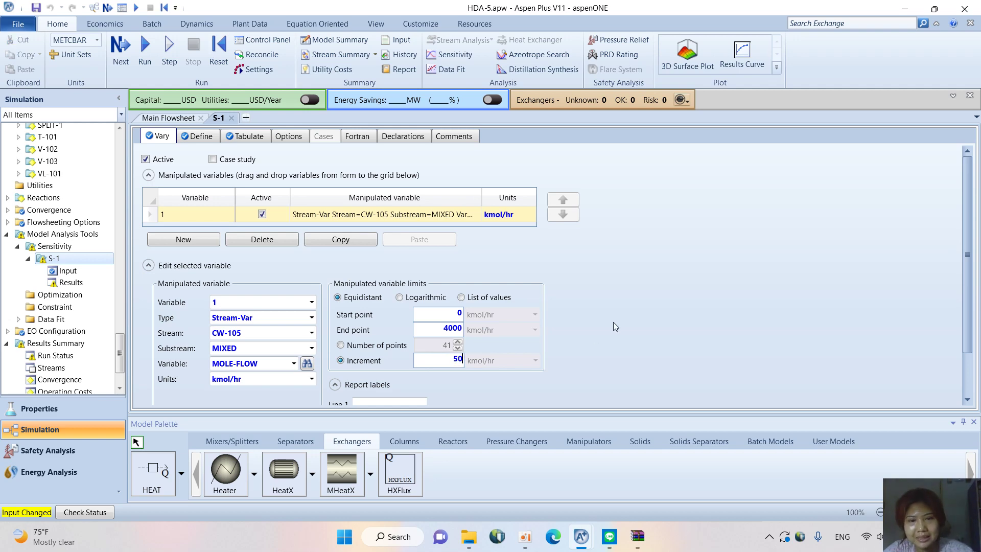
Change the stream sampled by the S-1 variable TEMPOUT to PROBEN, the outlet of E-105SS on the flowsheet
left_click(201, 136)
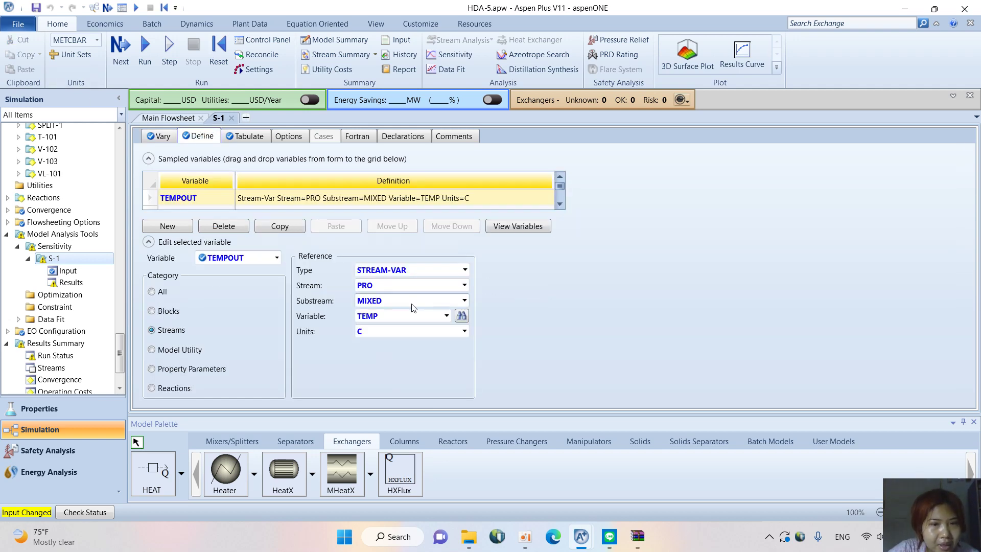
left_click(169, 118)
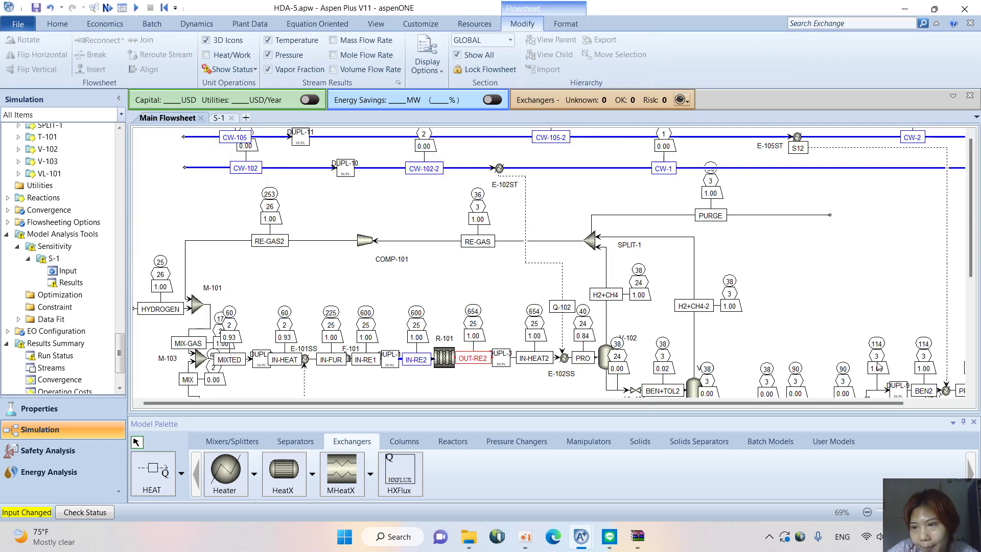
scroll(871, 364, "down", 3)
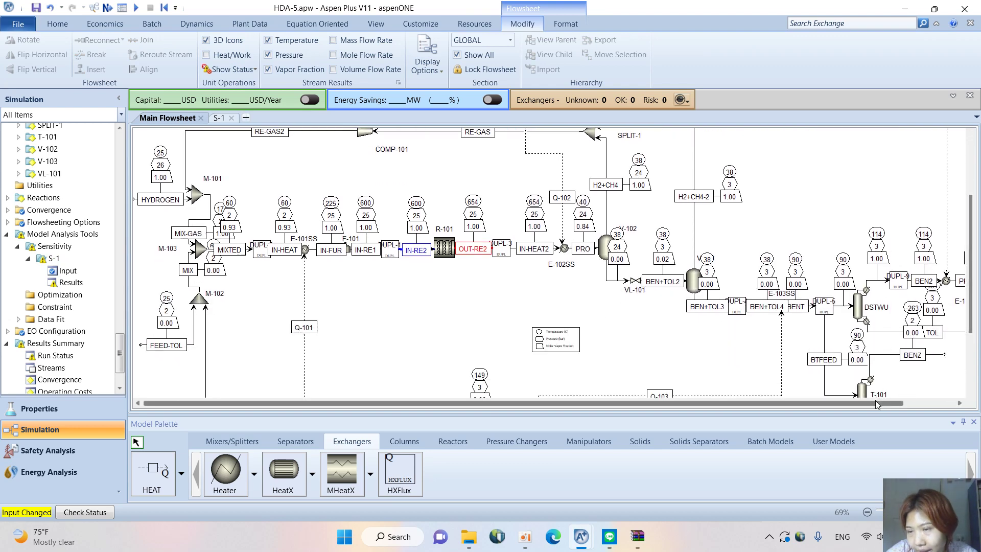
scroll(877, 404, "right", 2)
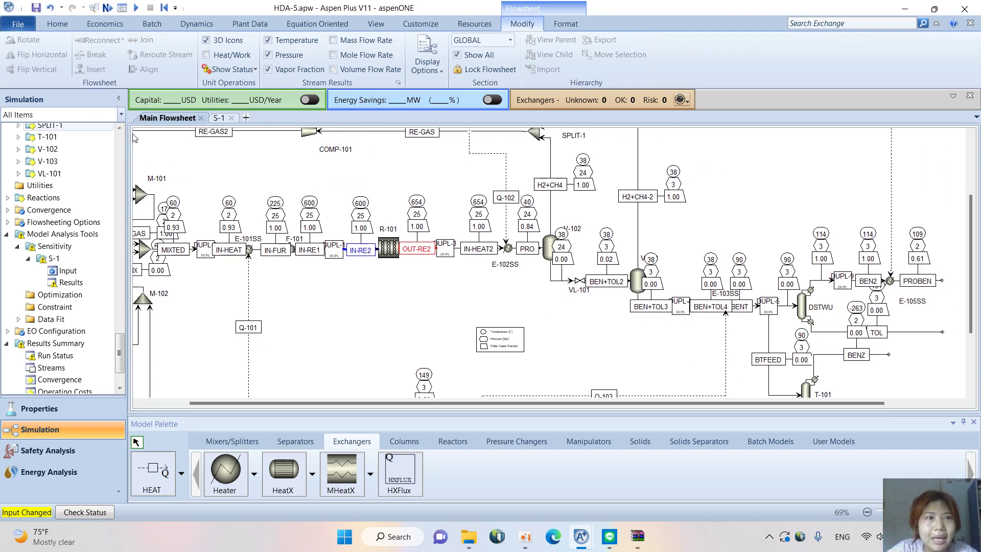
left_click(219, 117)
left_click(453, 286)
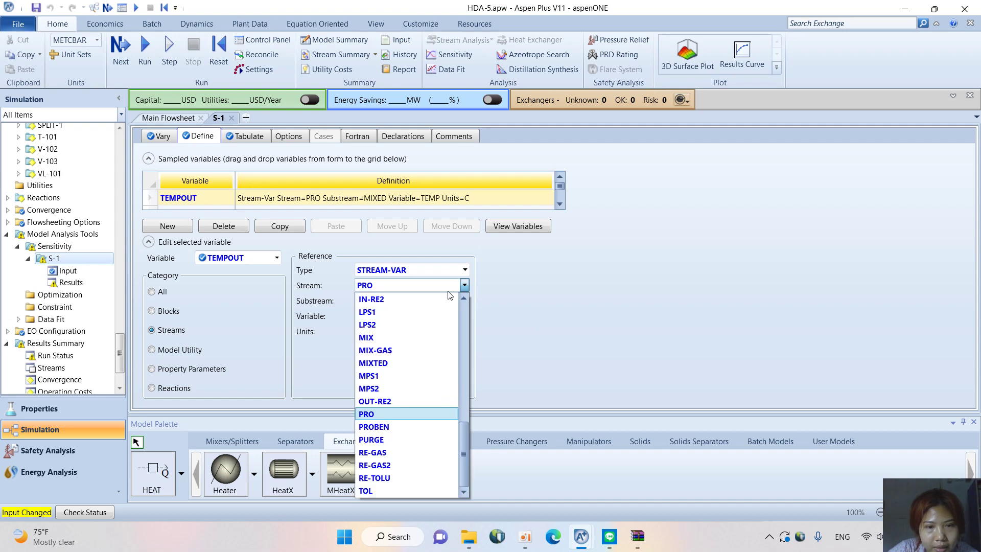
left_click(384, 426)
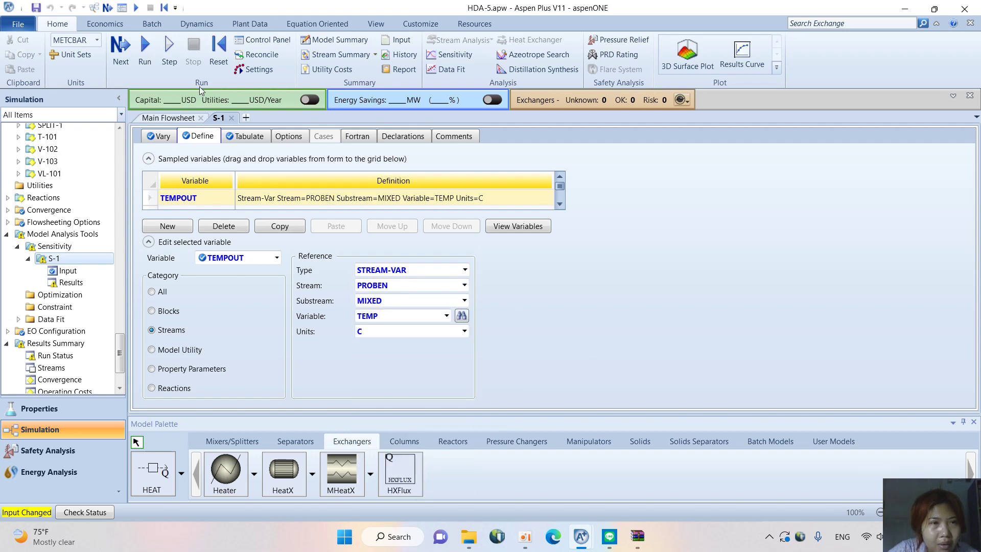
Reinitialize the simulation and run it with the updated S-1 sensitivity setup
left_click(219, 51)
left_click(438, 300)
left_click(563, 283)
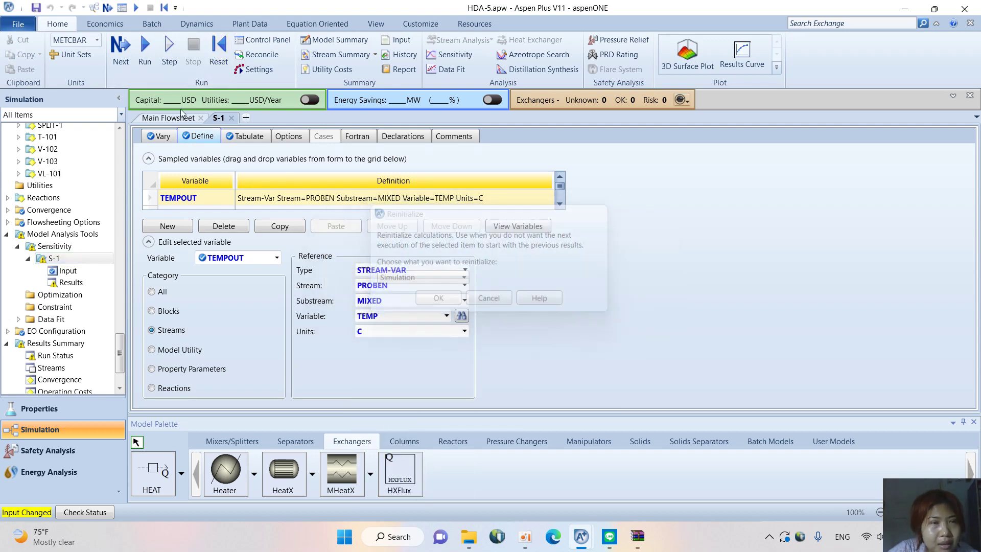
left_click(145, 51)
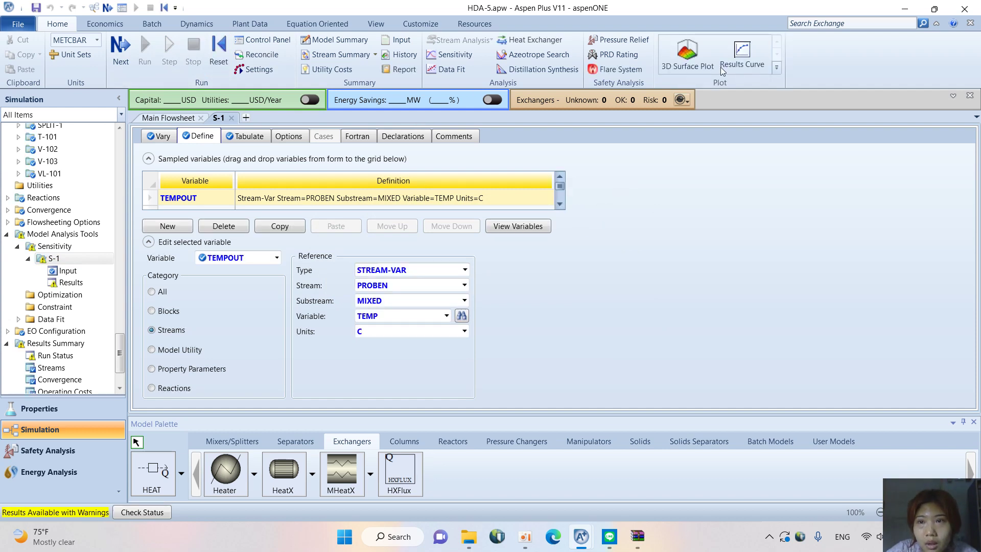
Plot TEMPOUT against the CW-105 mole flow as a results curve and show the tracker to read values along it
left_click(725, 55)
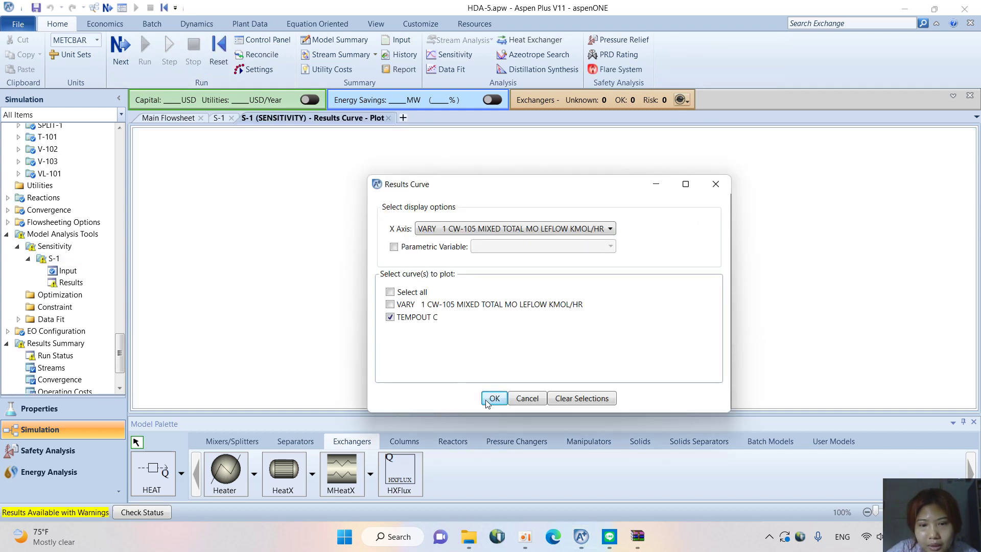
left_click(494, 398)
right_click(482, 286)
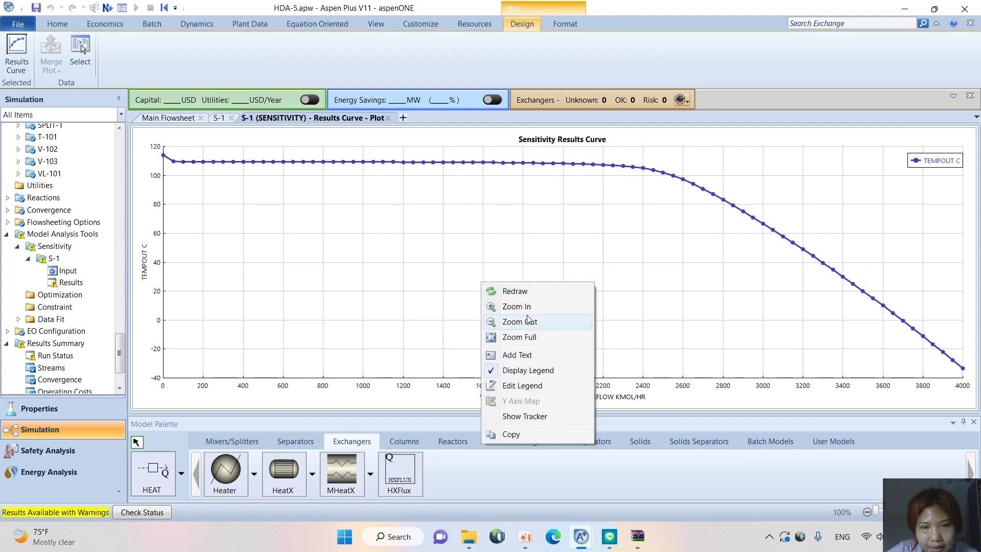
left_click(513, 417)
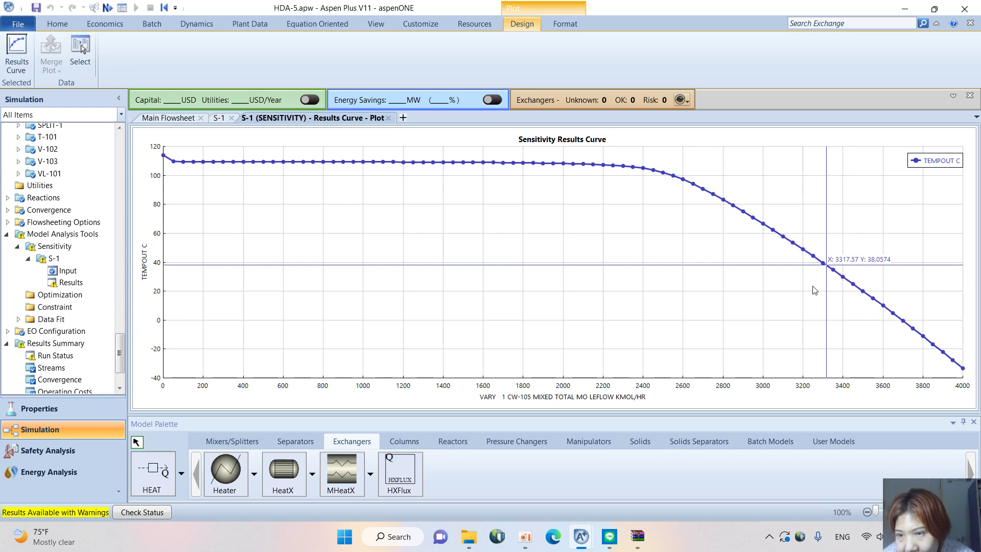
Set the H2O mole flow of stream CW-105 to 3317 kmol/hr
left_click(168, 118)
scroll(370, 134, "up", 3)
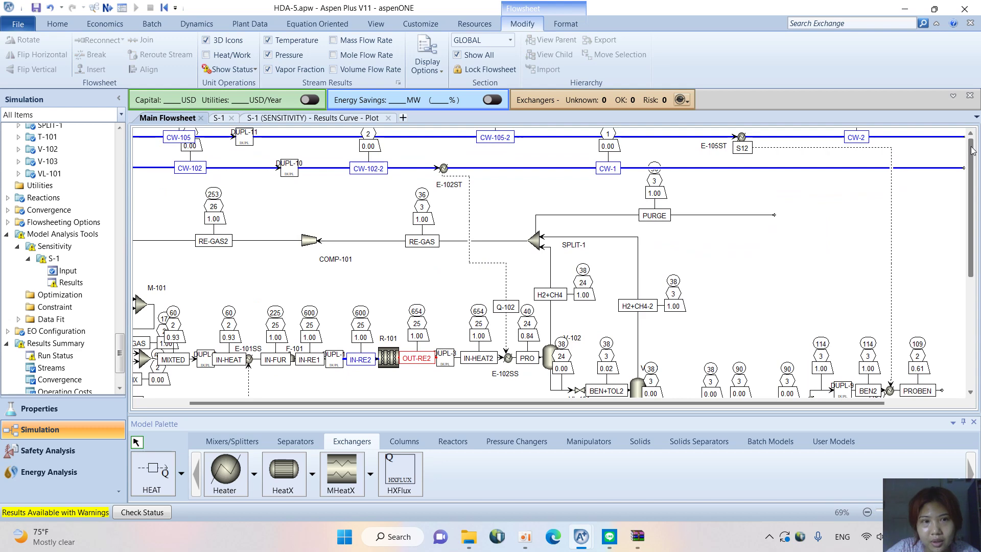
left_click(143, 137)
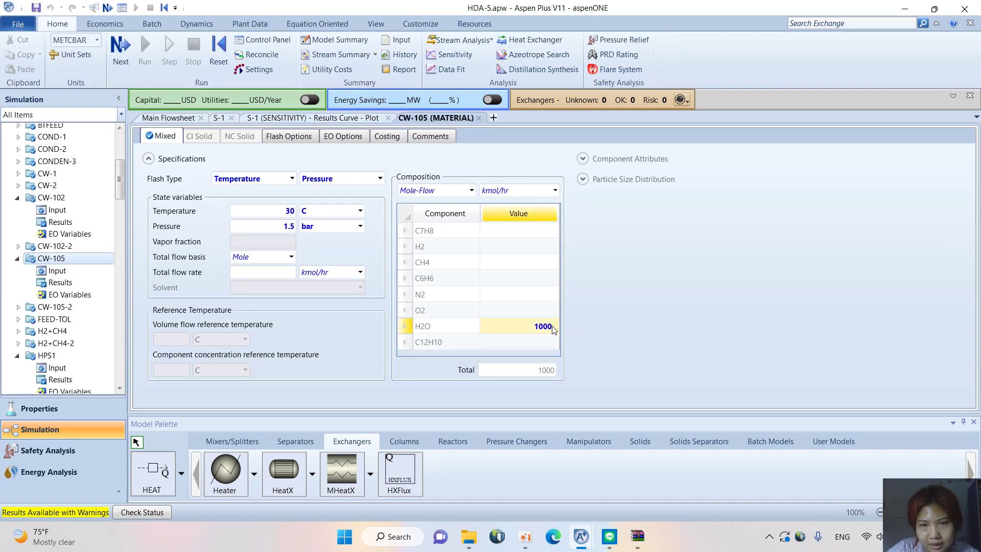
left_click(553, 329)
type("3317")
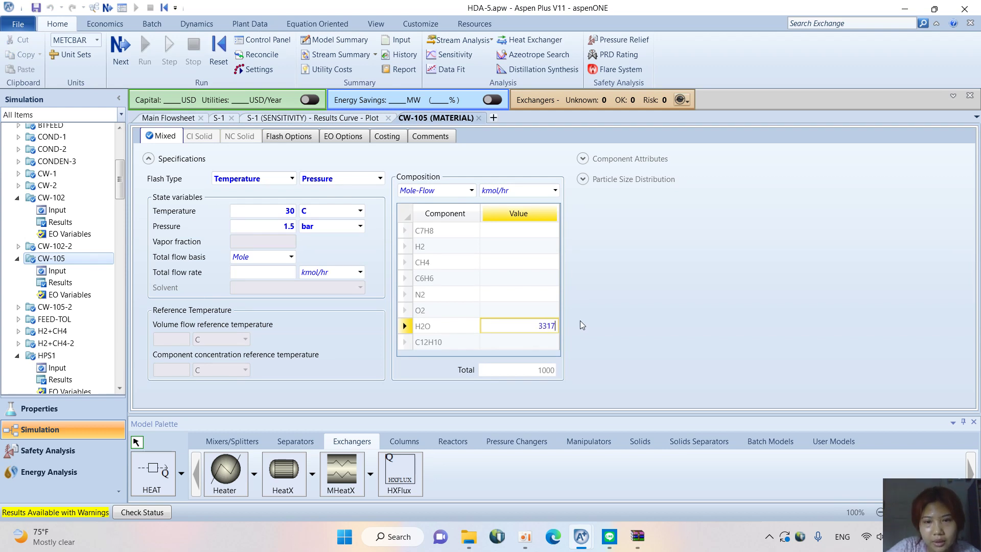
key("Return")
Reinitialize and run the simulation with the new CW-105 flow, and return to the main flowsheet to check PROBEN
key("shift+F5")
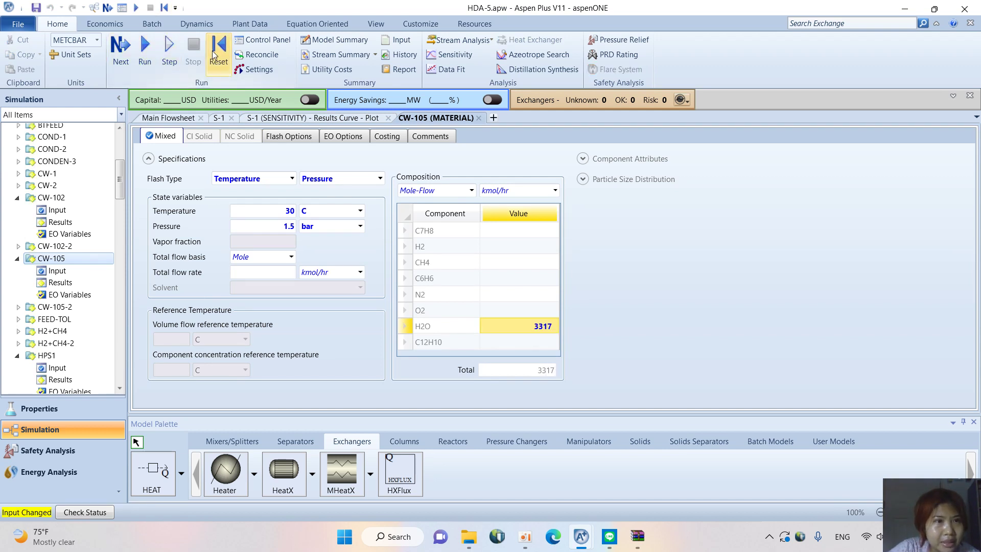
left_click(440, 300)
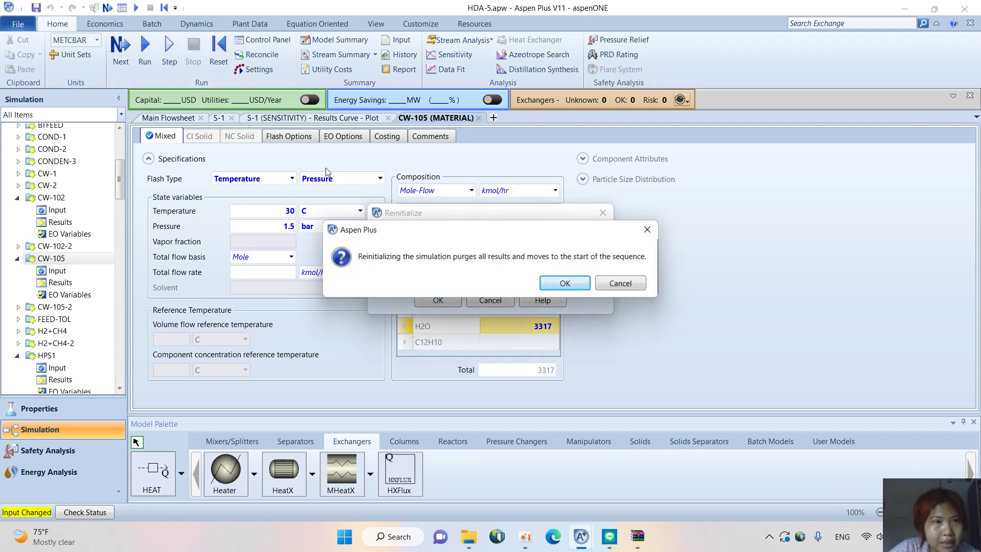
left_click(564, 284)
left_click(145, 51)
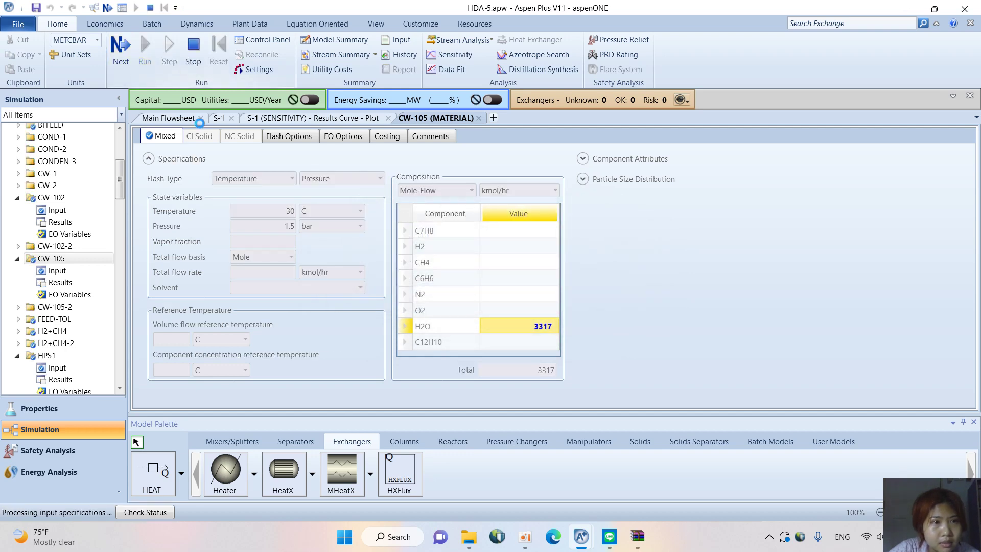
left_click(183, 120)
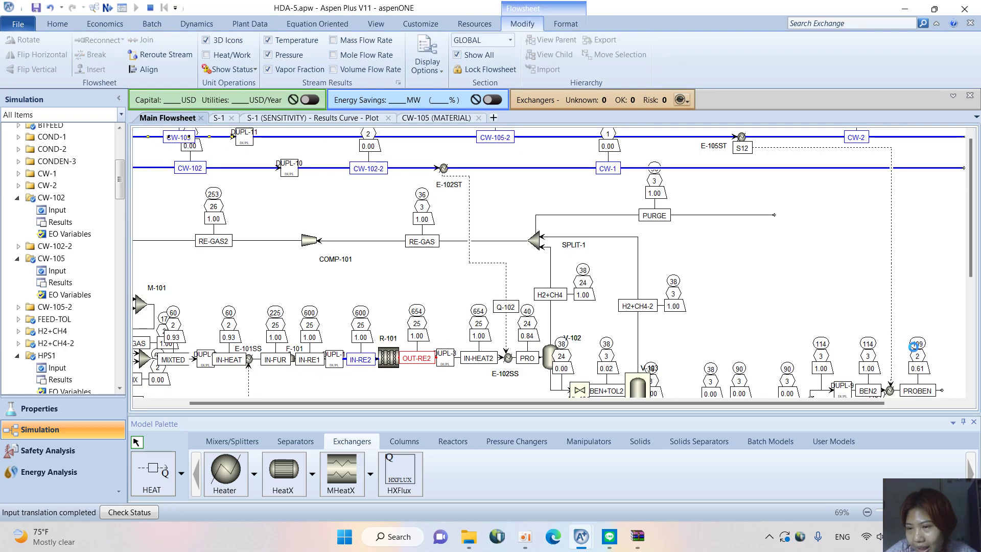